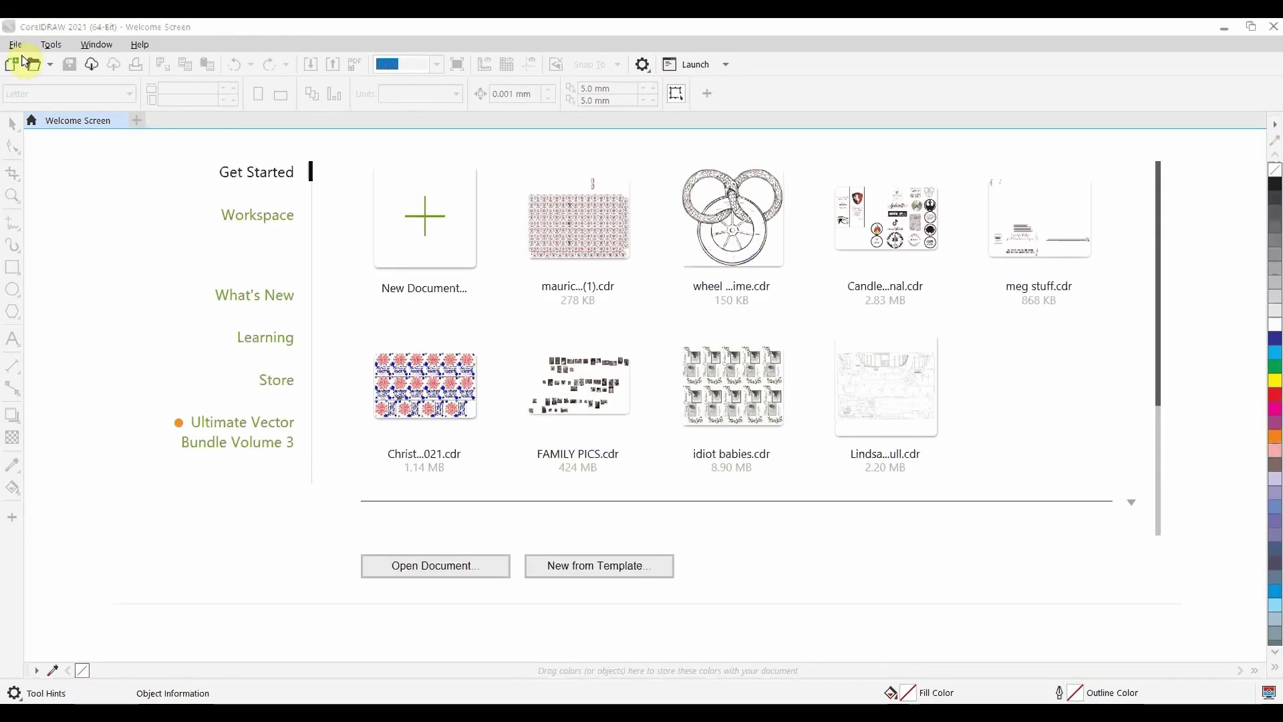
- Leave the Welcome Screen for the File menu
click(15, 44)
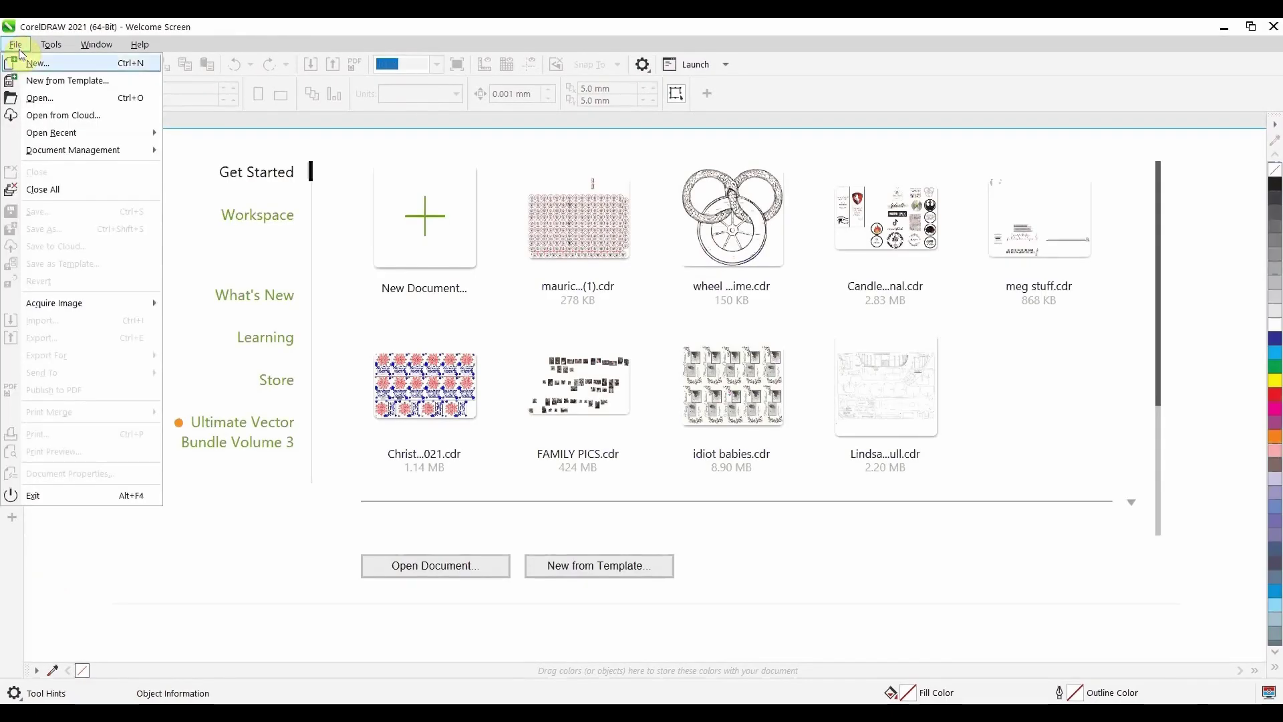
- Create a new 24 × 11 inch RGB document with inches as the unit
click(42, 80)
click(667, 332)
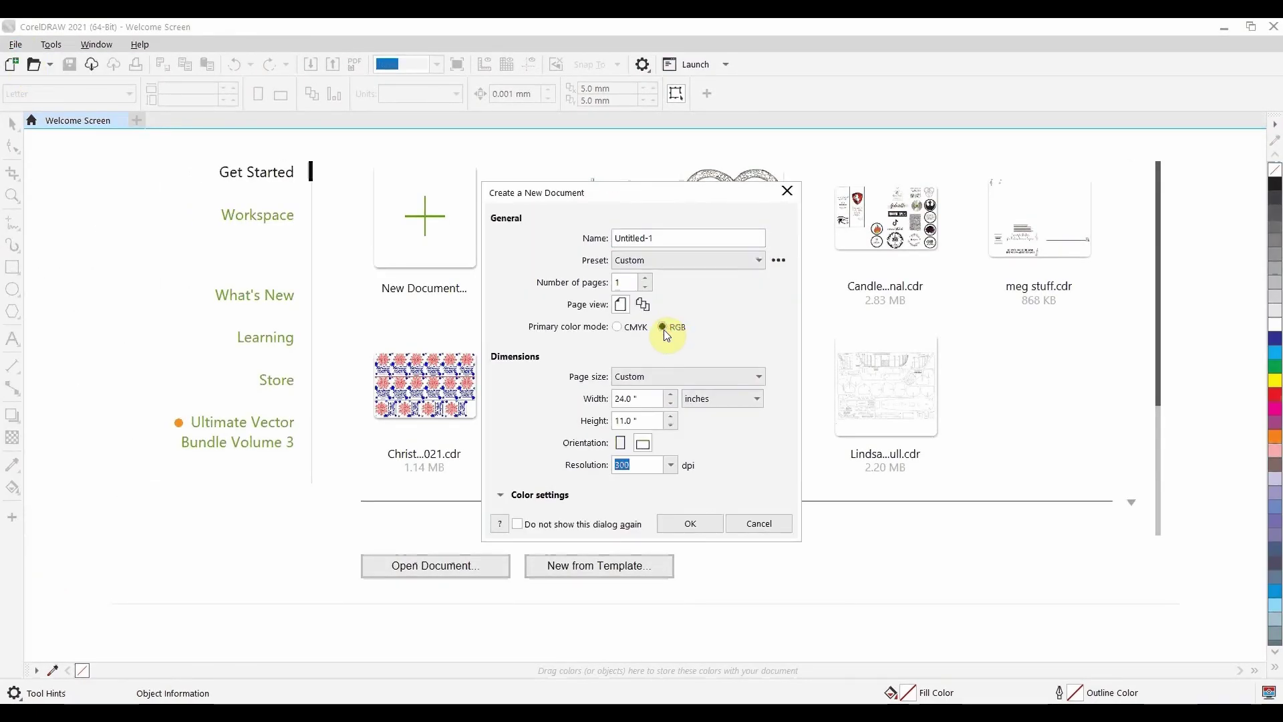
click(756, 401)
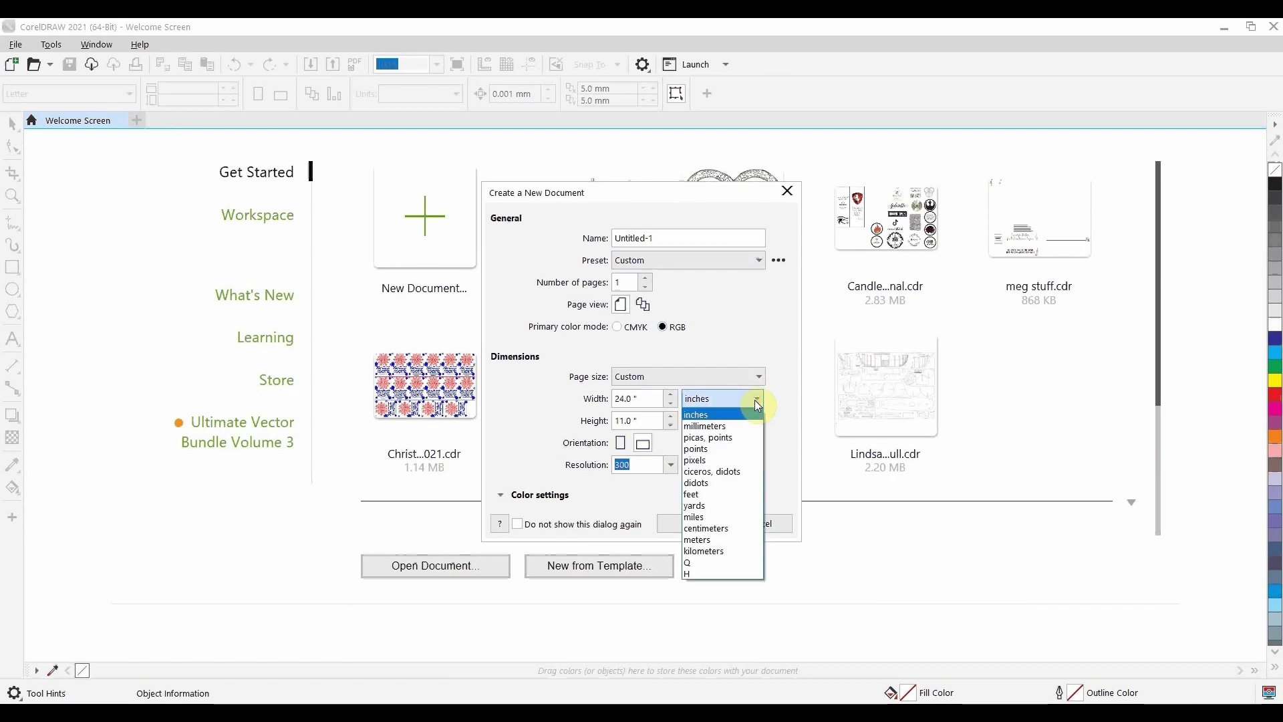
click(756, 400)
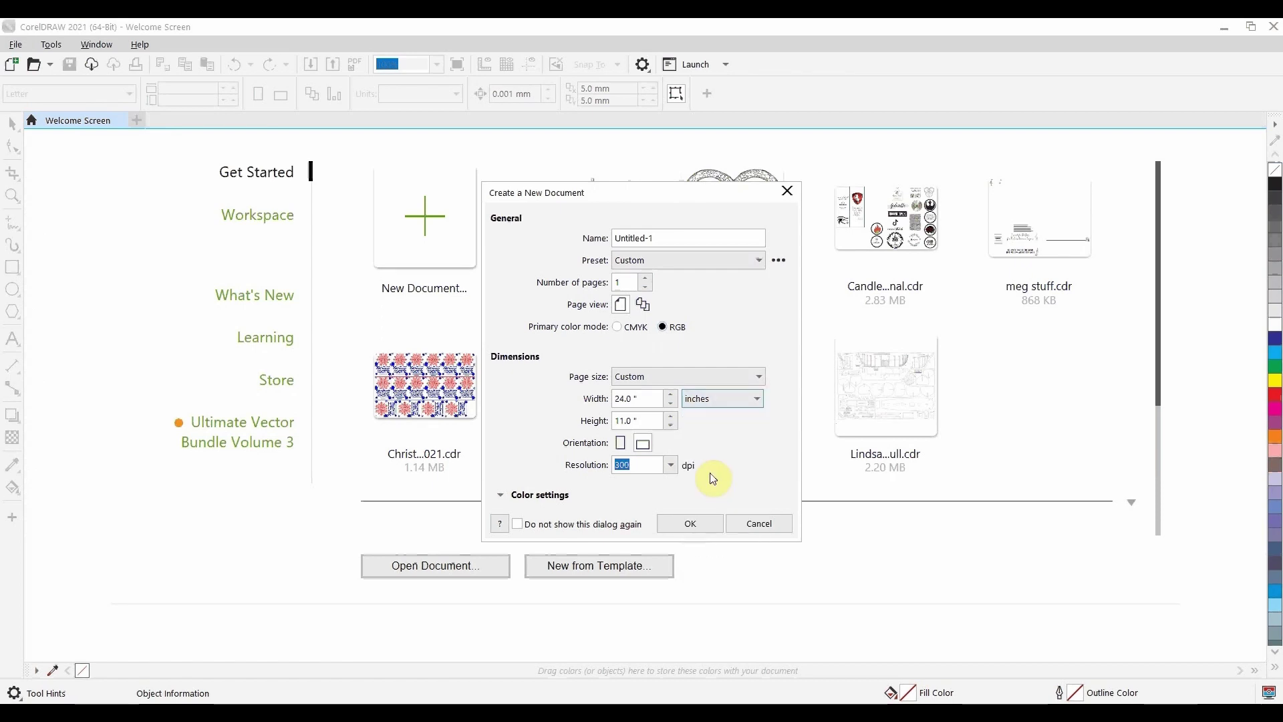
click(692, 525)
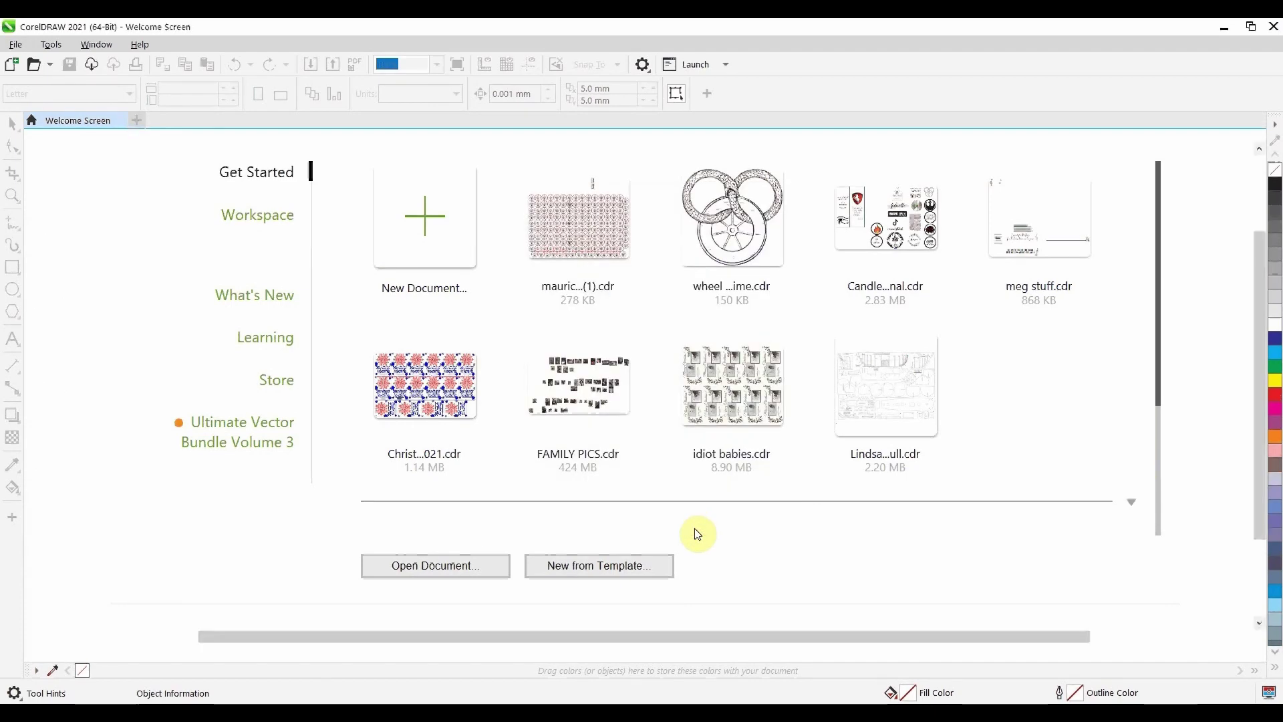
- Import PhillipEdward2020.jpg from Last month and place the kayak photo on the page
click(21, 45)
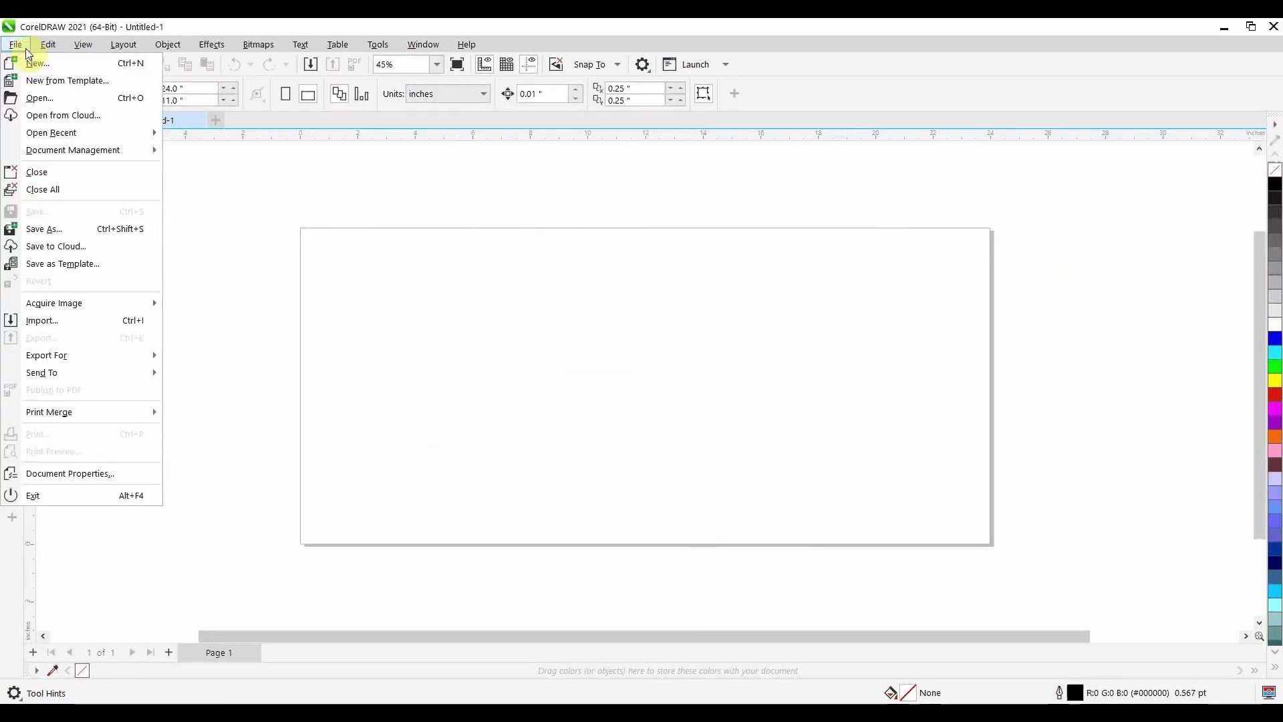
click(89, 320)
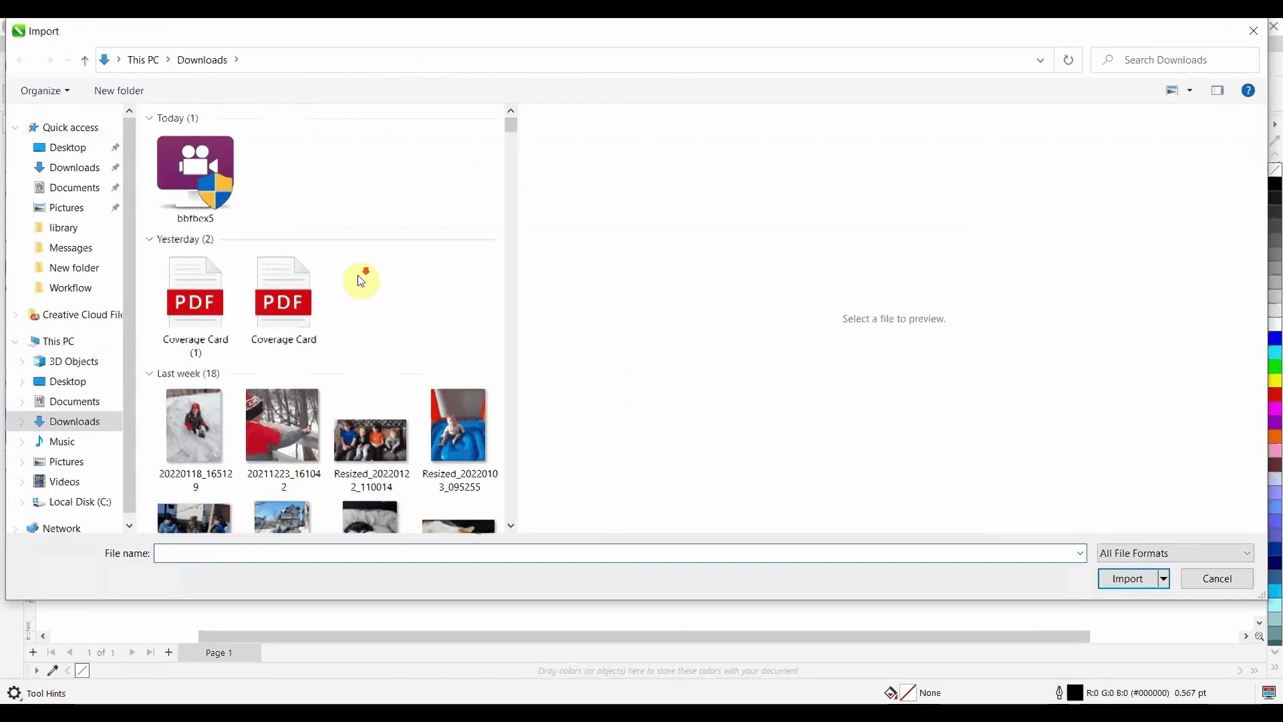
scroll(359, 275, down, 5)
scroll(378, 328, down, 4)
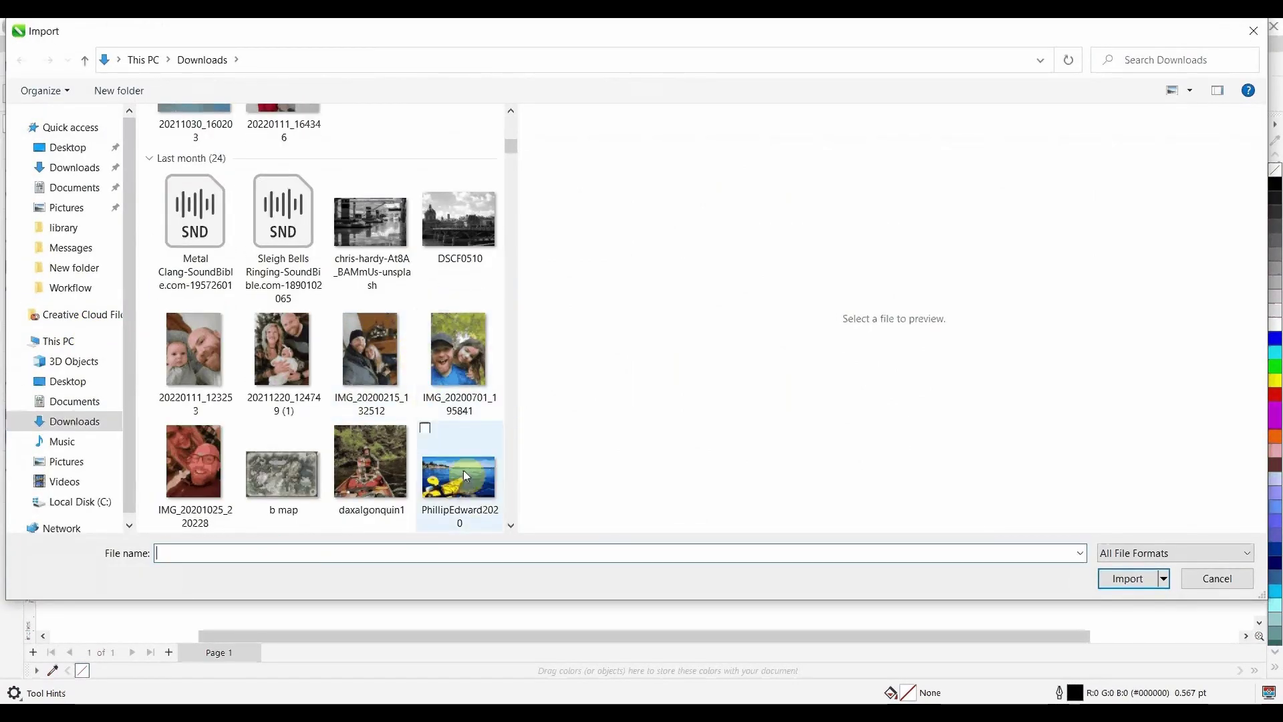
double_click(470, 488)
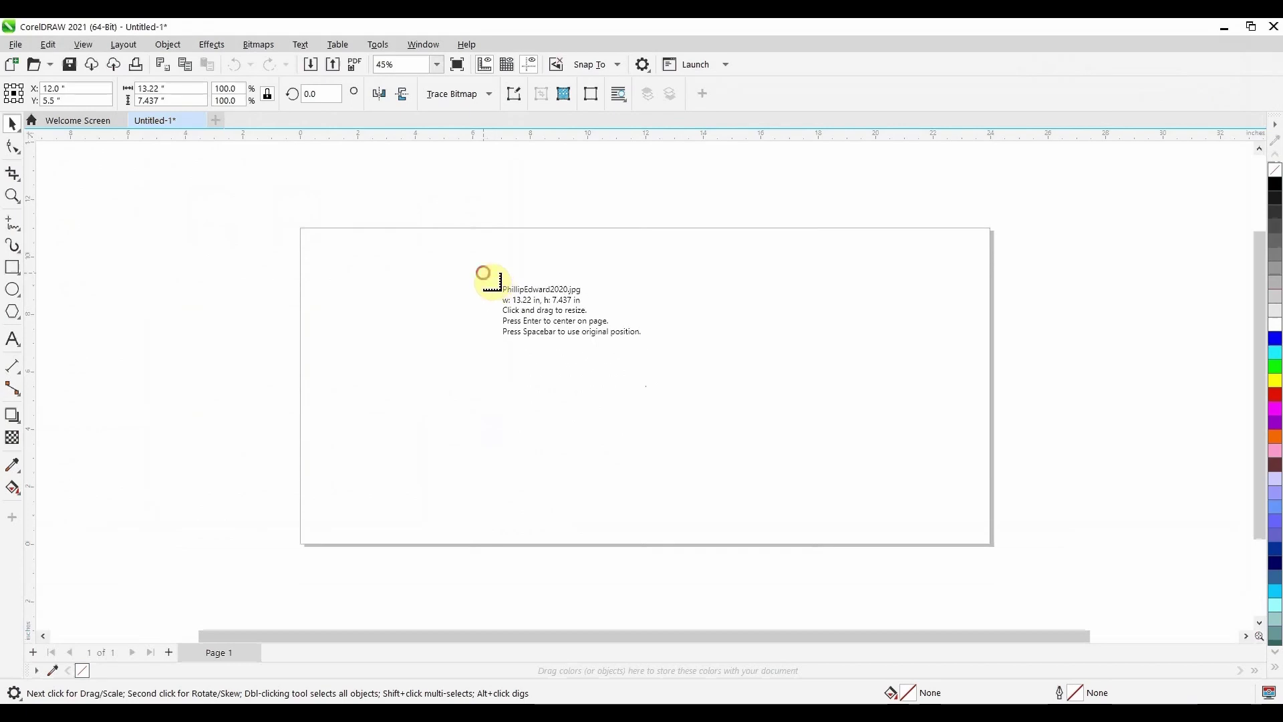
click(480, 269)
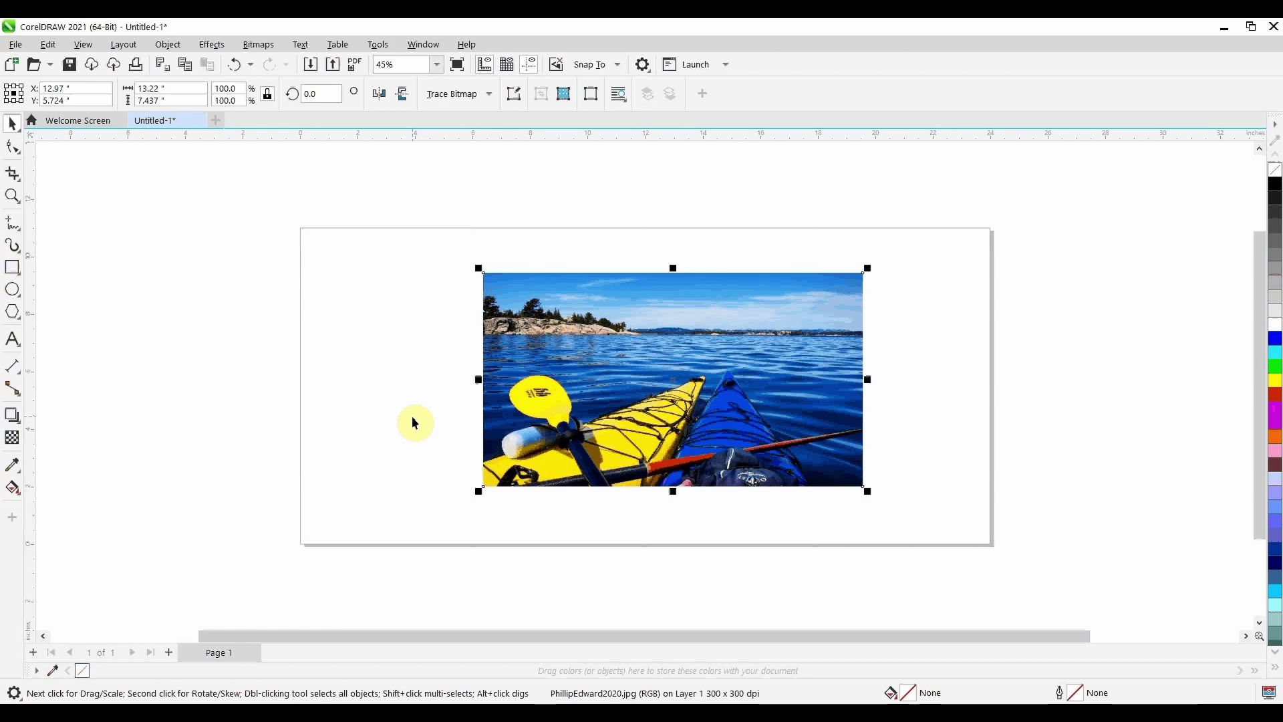
scroll(760, 484, up, 1)
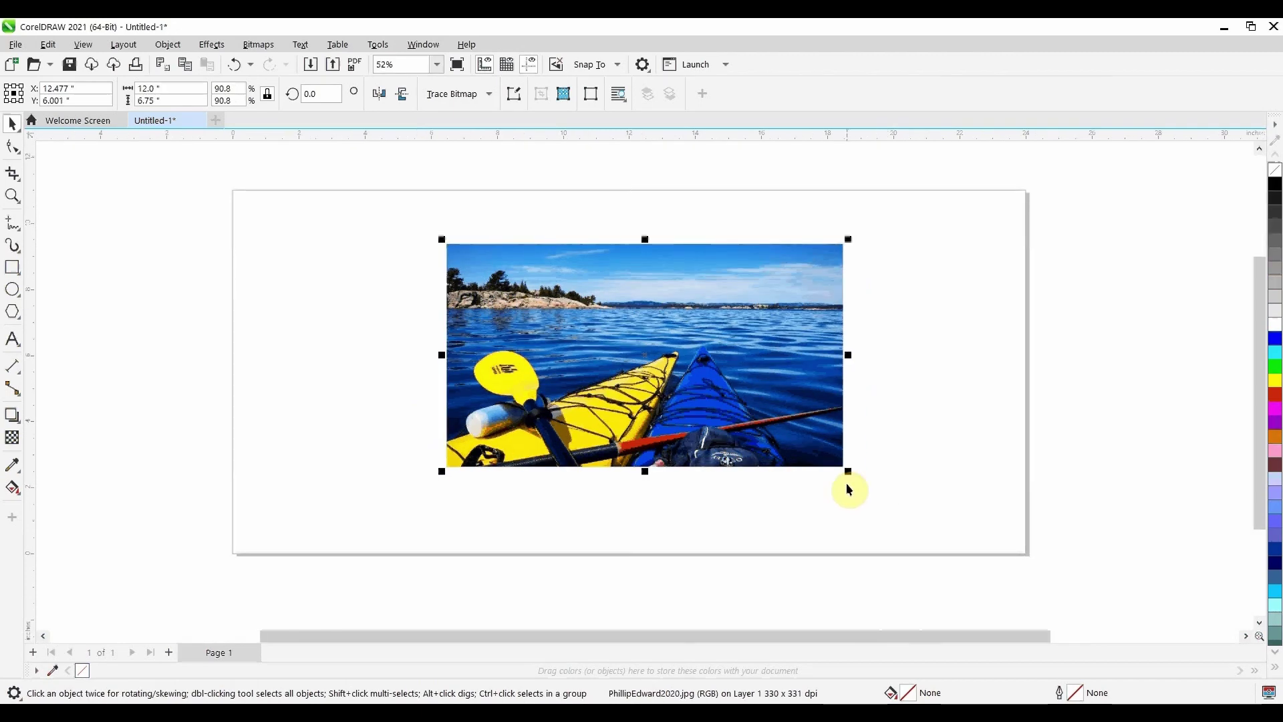
- Try resizing the photo to 10 inches wide and squeezing it, then undo and restore proportions
mouse_move(849, 471)
mouse_down()
mouse_move(798, 433)
mouse_move(908, 542)
mouse_up()
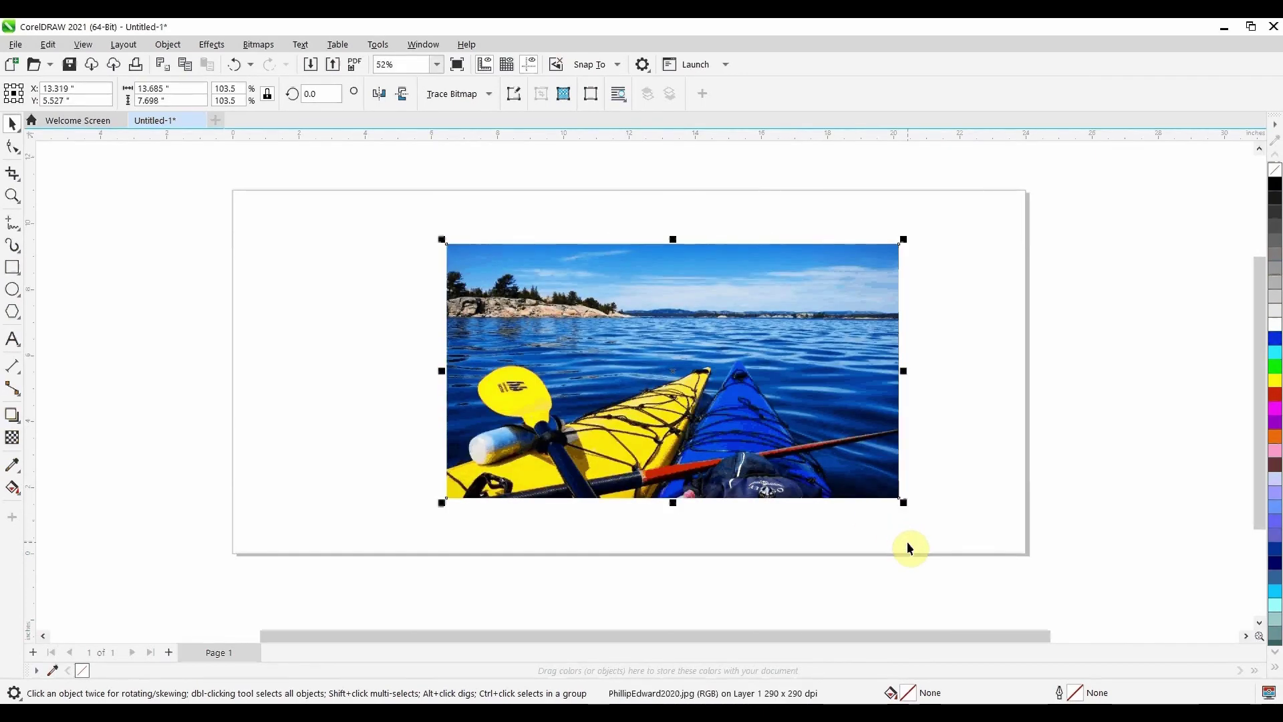
click(156, 88)
text(10)
key(Return)
key(ctrl+z)
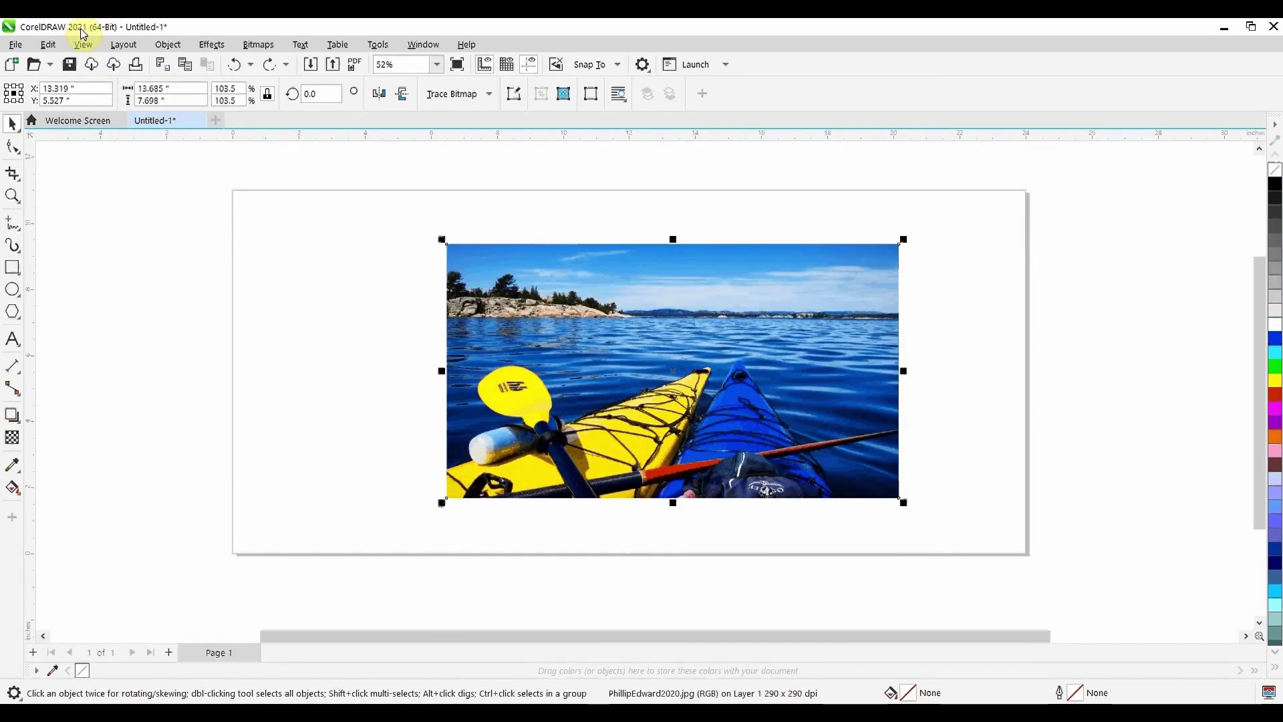
click(265, 95)
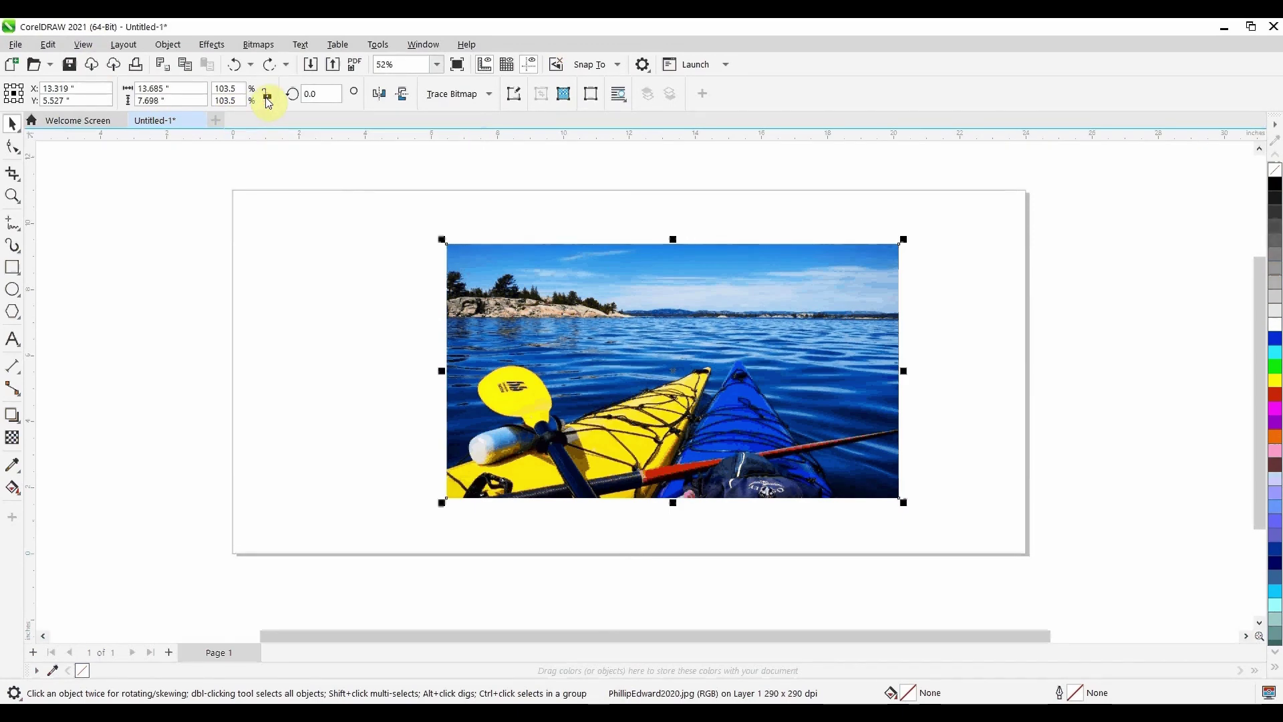
drag(443, 371, 661, 401)
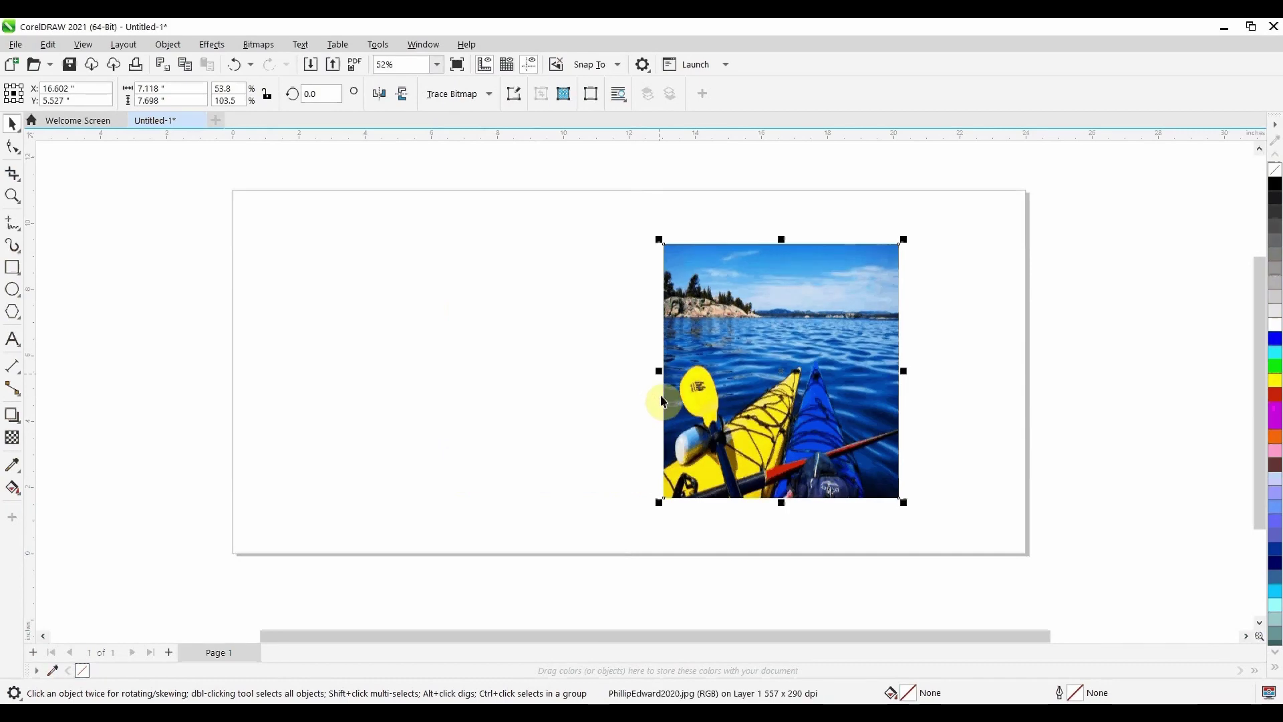
click(266, 94)
text(6.78)
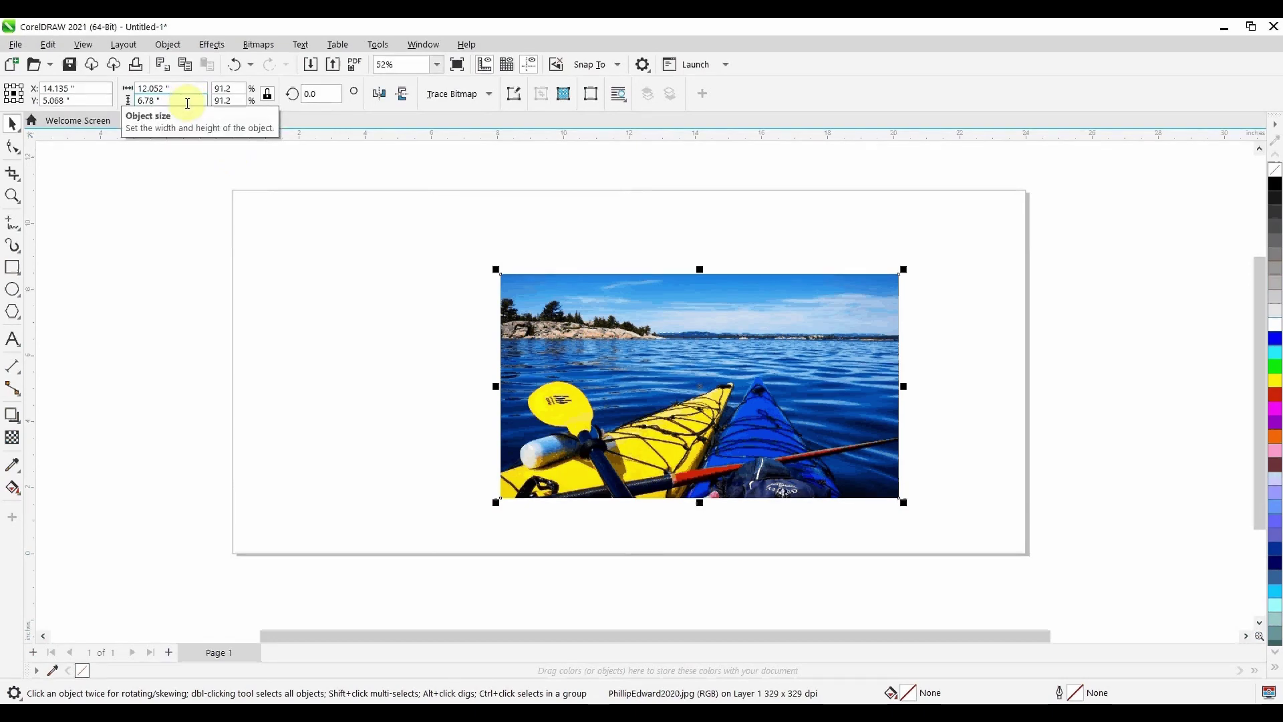
- Scale the photo proportionally to 8 inches tall and move it up and to the left
drag(187, 104, 123, 89)
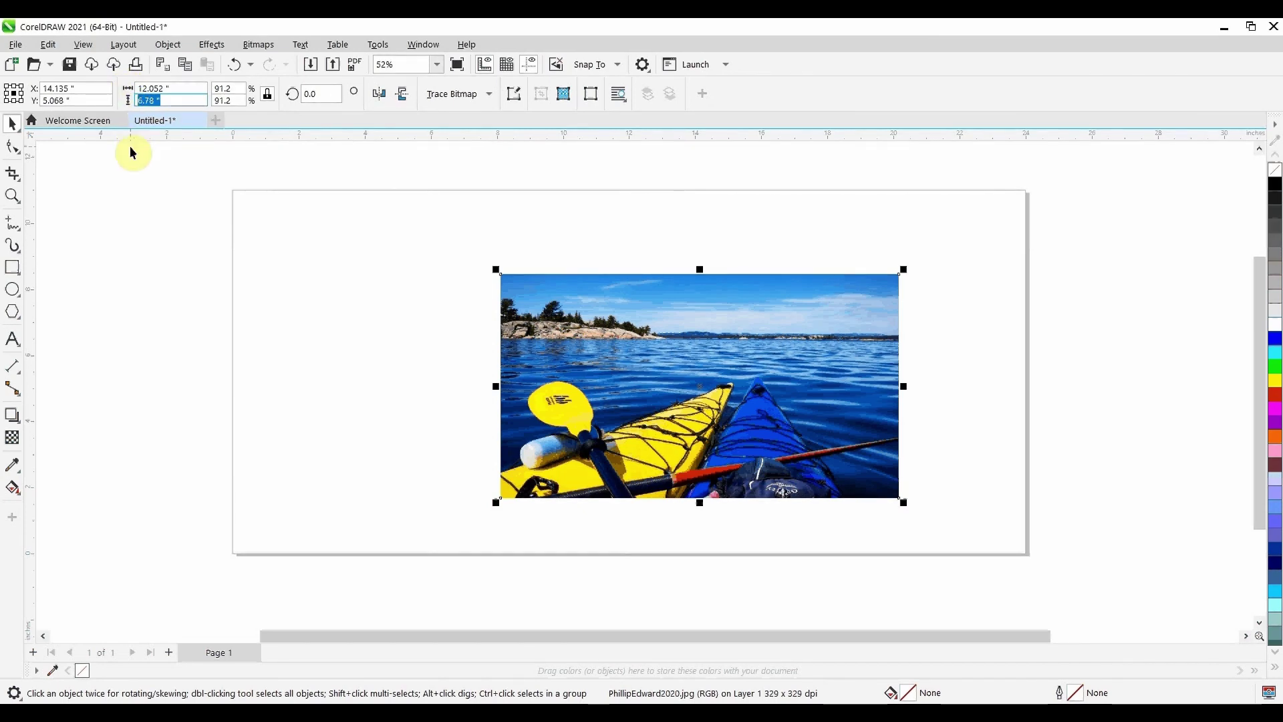
text(8)
key(Return)
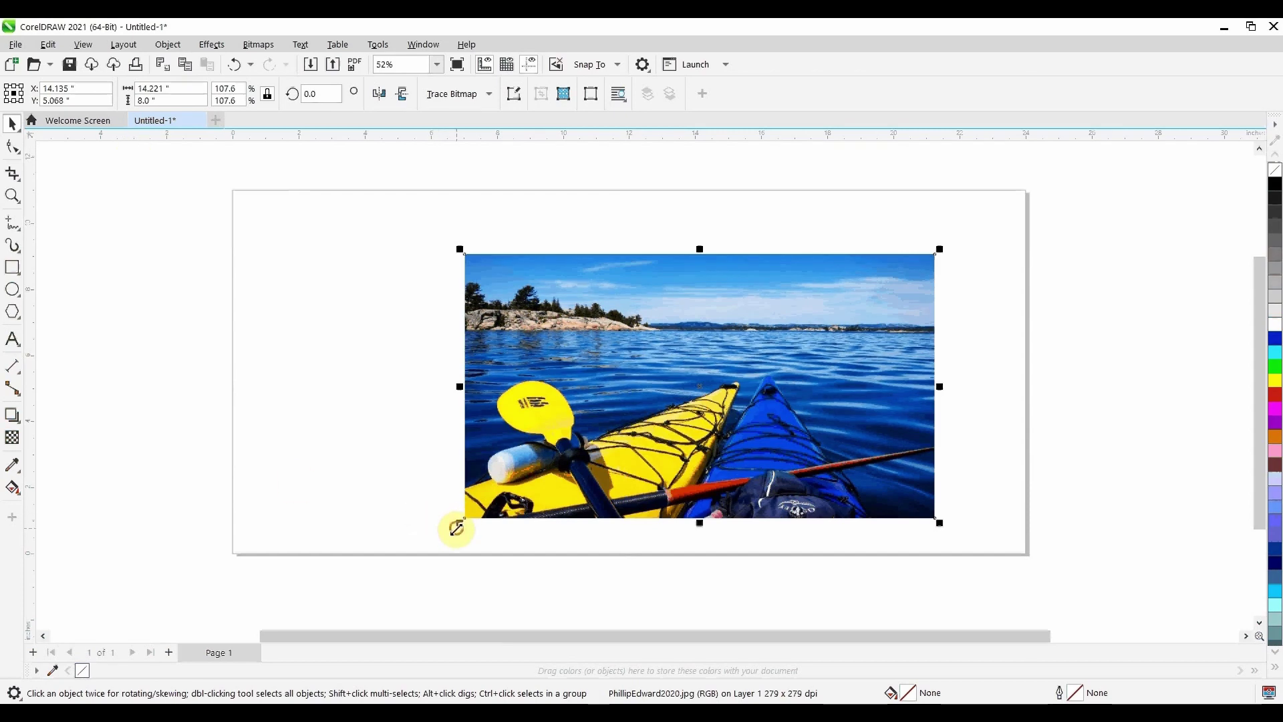
drag(459, 523, 418, 545)
drag(752, 468, 687, 434)
click(589, 567)
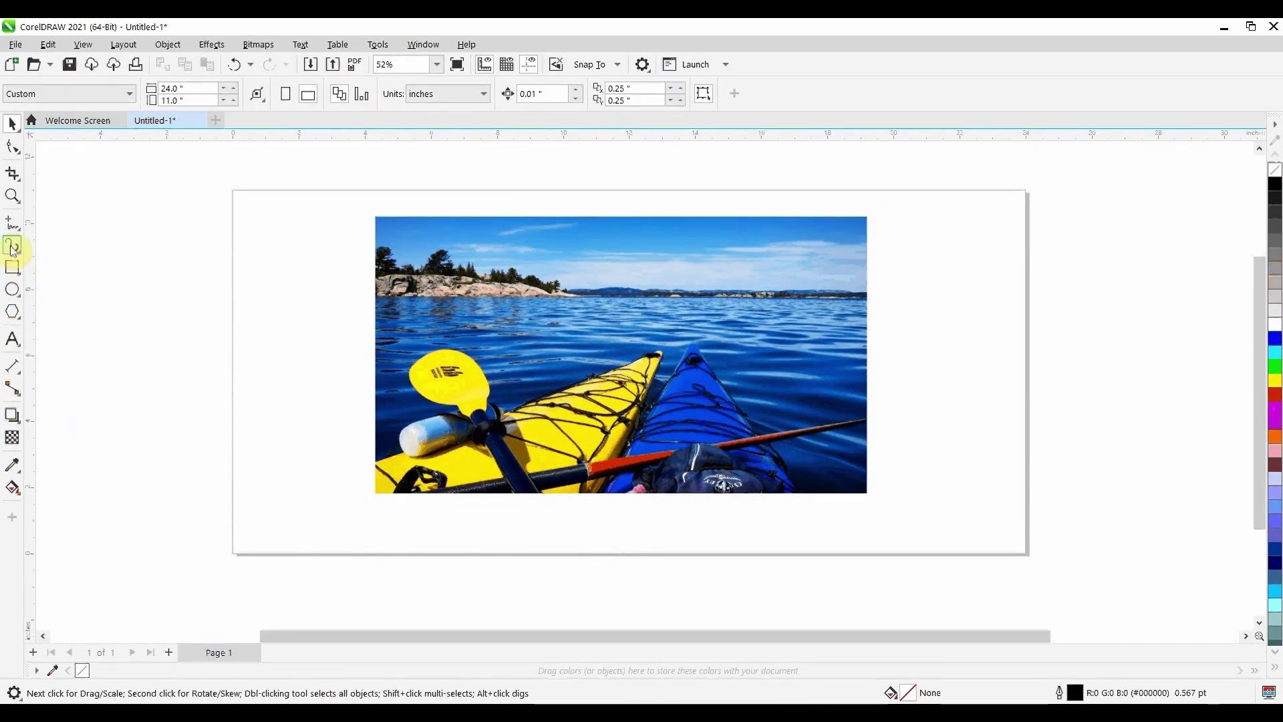
- Outline a 12 × 8 inch crop area over the kayak photo
click(12, 172)
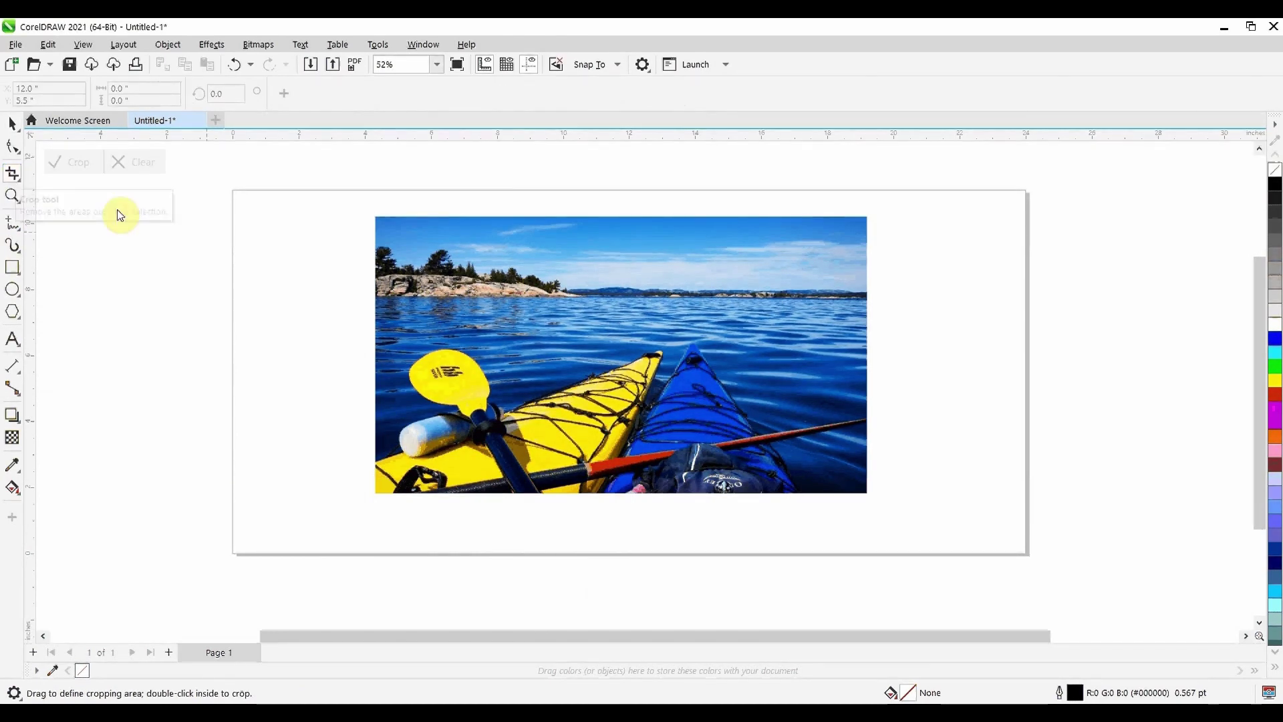
drag(398, 217, 709, 469)
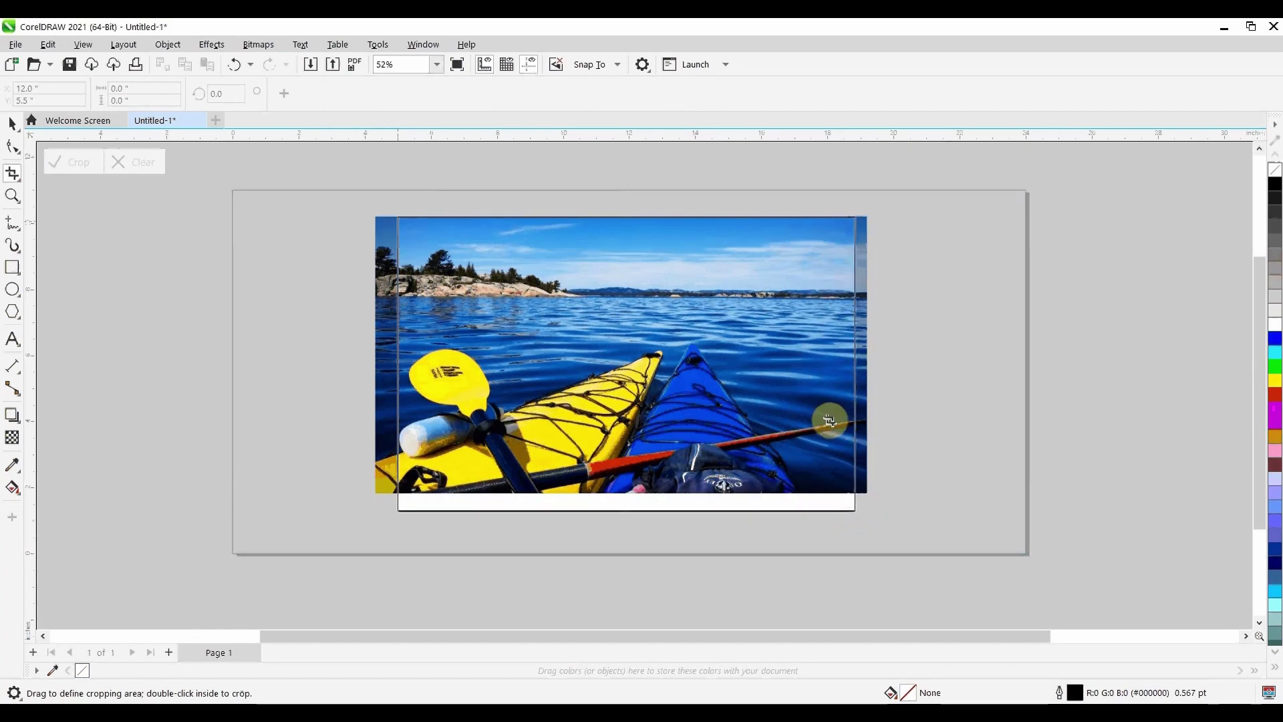
mouse_move(708, 470)
mouse_down()
mouse_move(832, 419)
mouse_move(840, 480)
mouse_up()
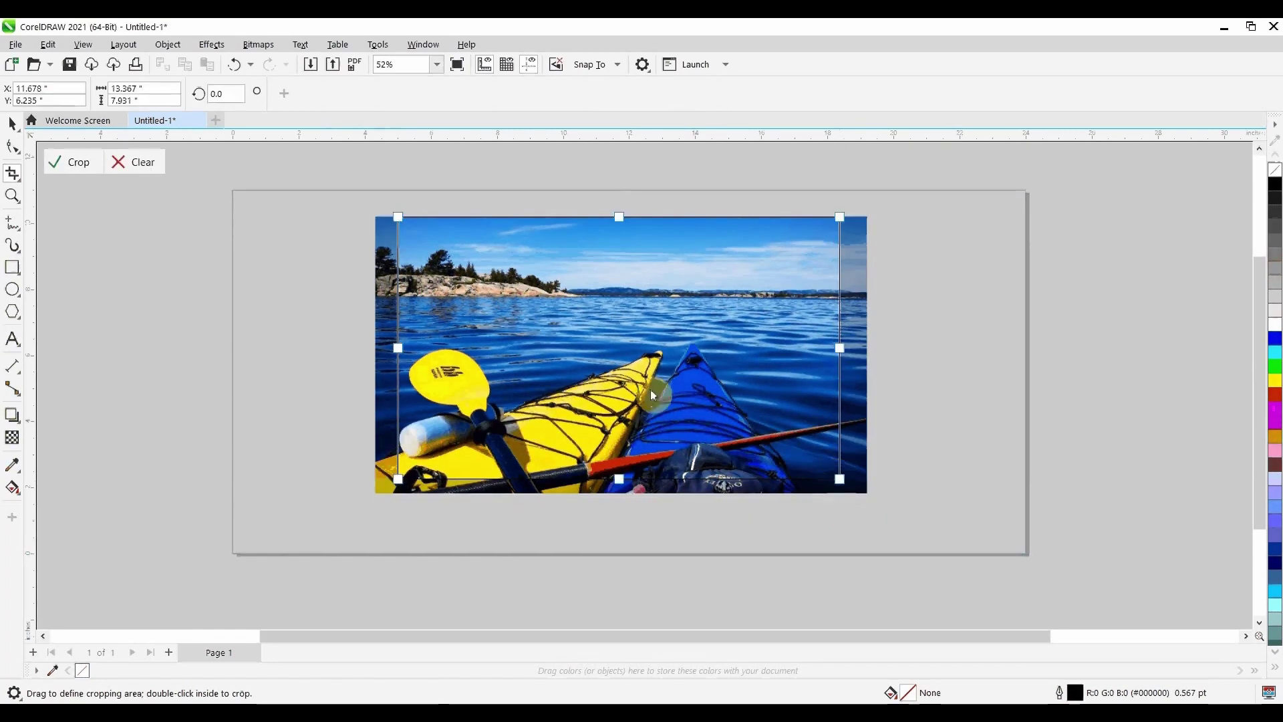
double_click(125, 88)
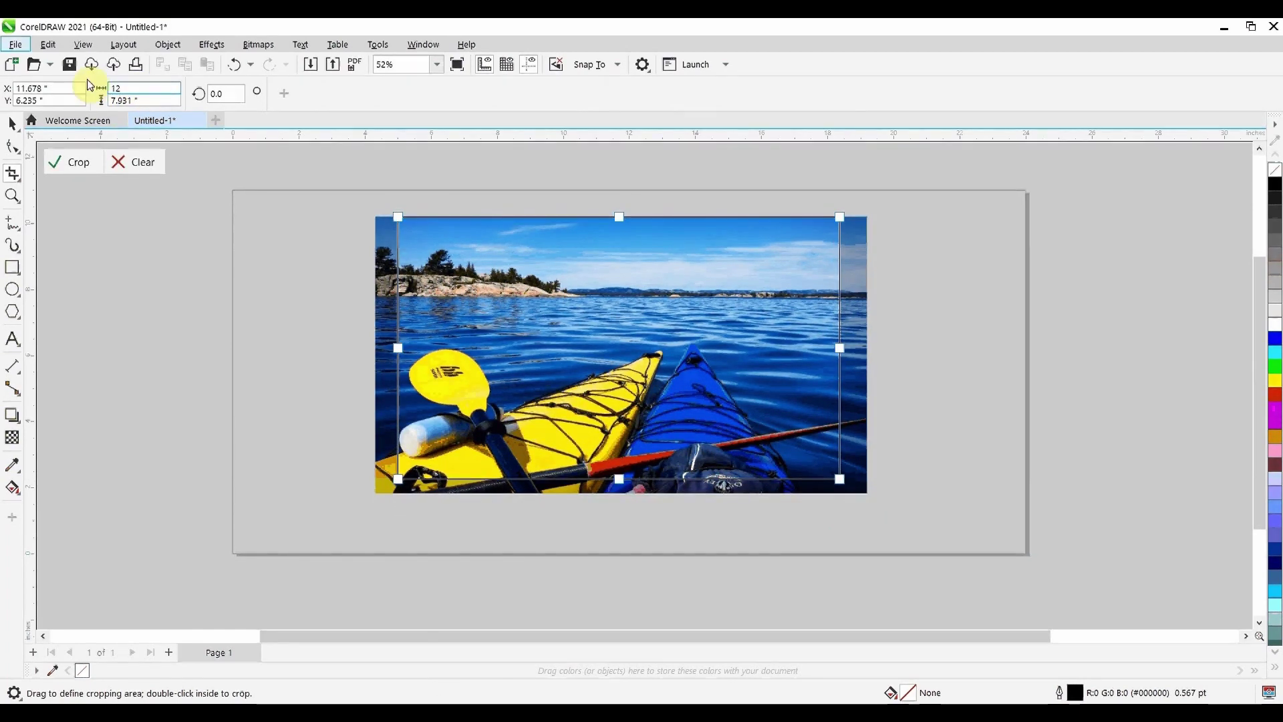
text(12)
text(8)
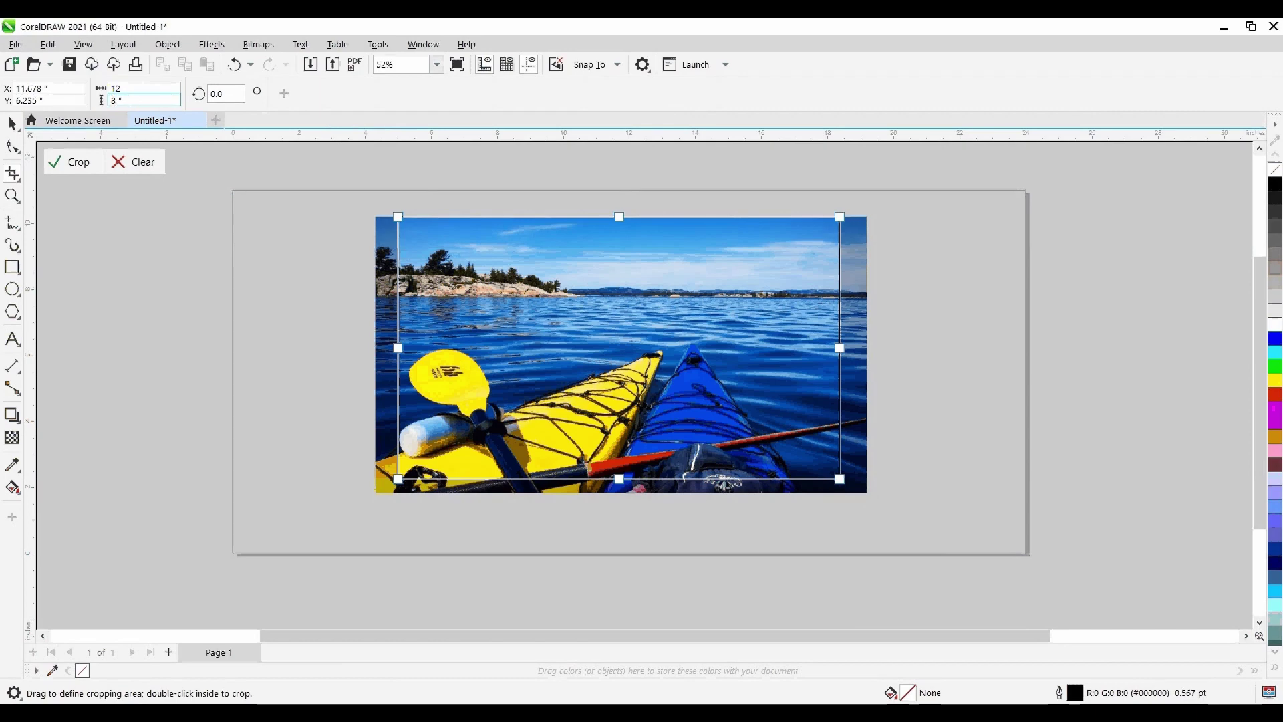
key(Return)
drag(617, 384, 613, 398)
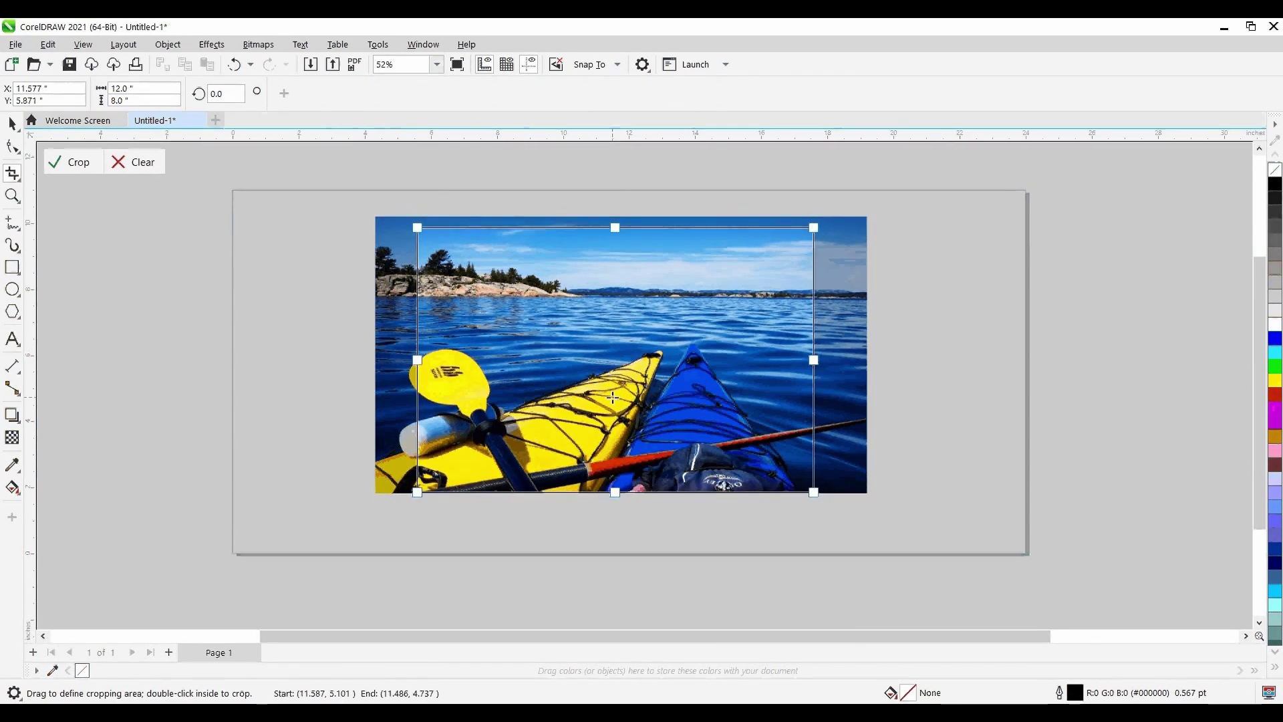
- Apply the crop, trimming the photo's left and right edges, and return to the Pick tool
click(86, 167)
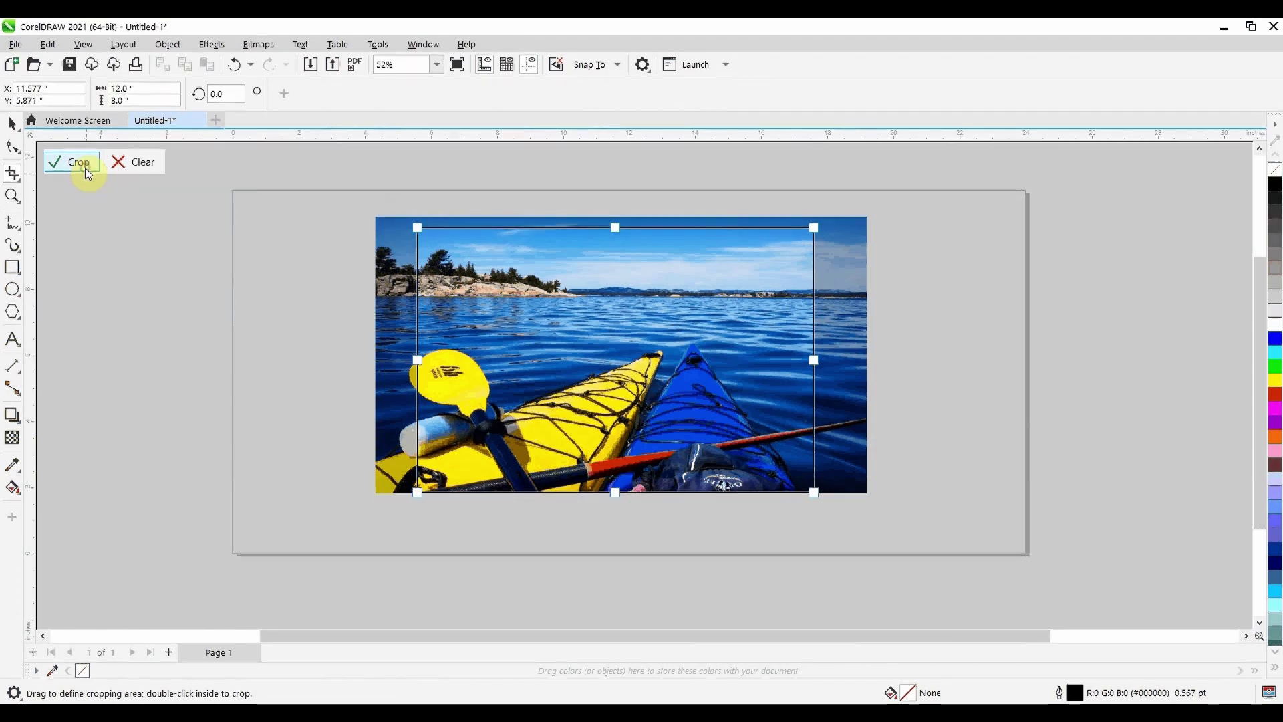
click(12, 122)
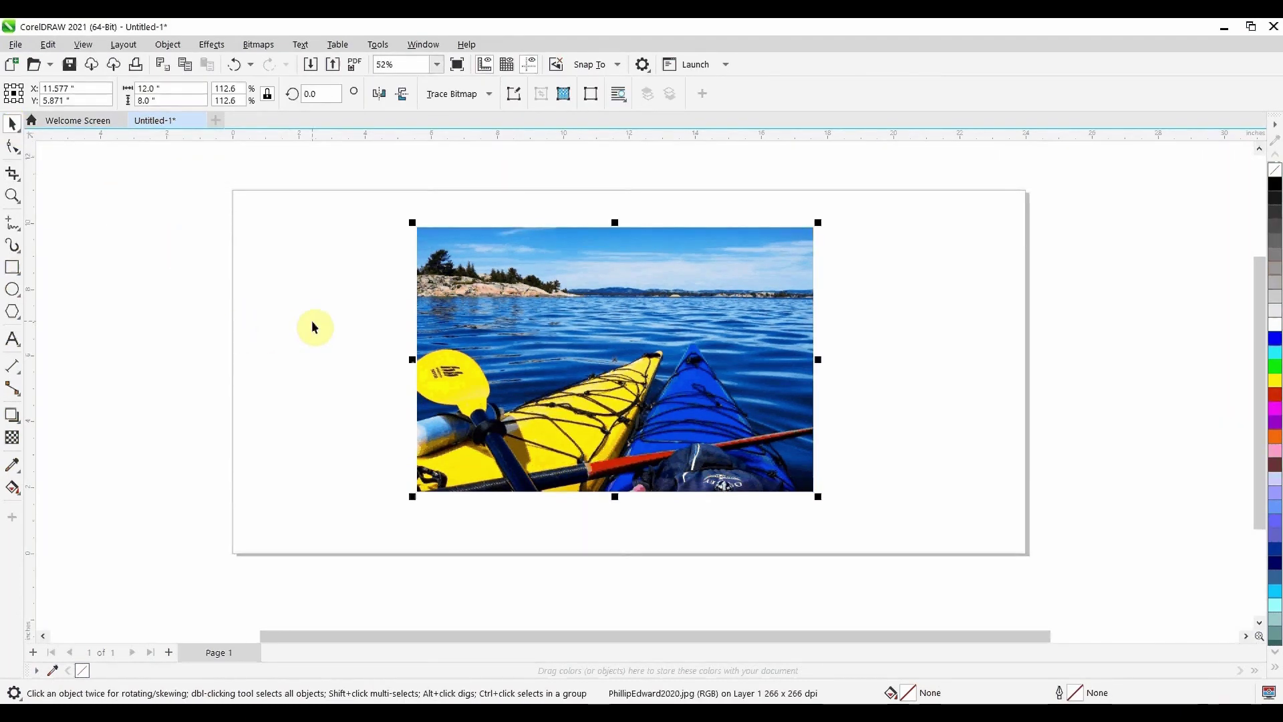
click(201, 89)
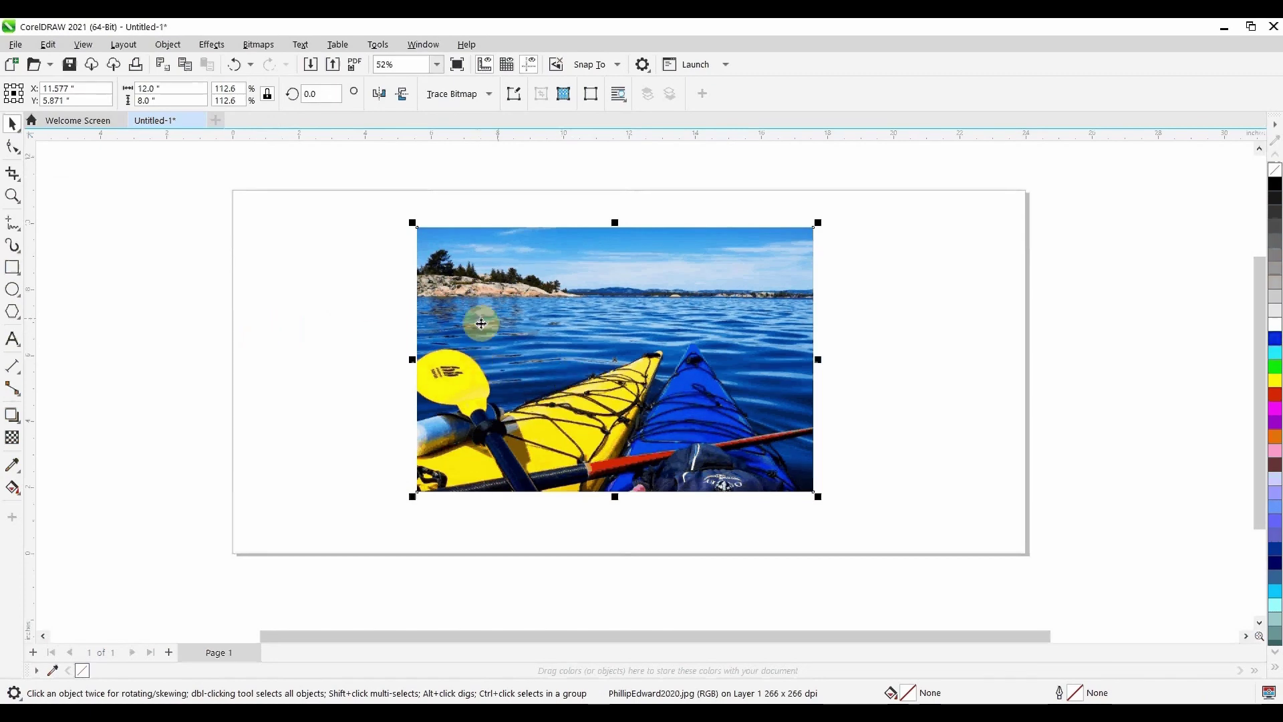
click(921, 295)
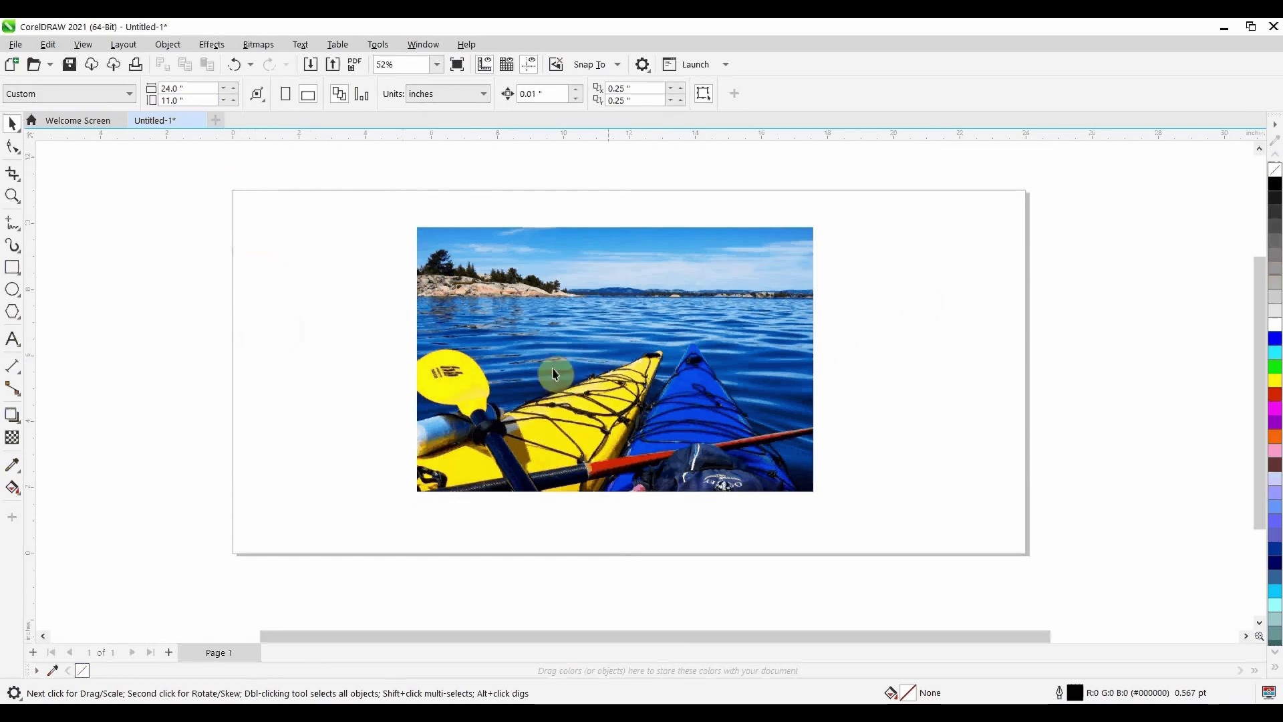
click(761, 319)
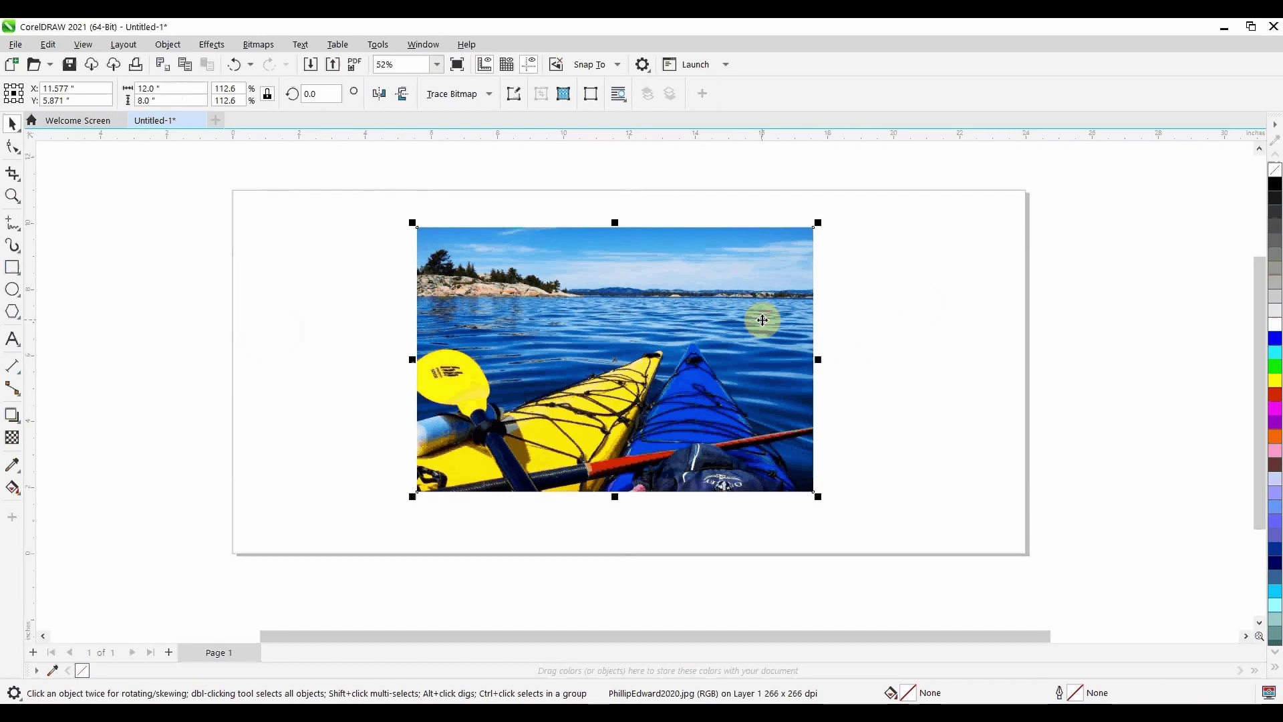
click(336, 284)
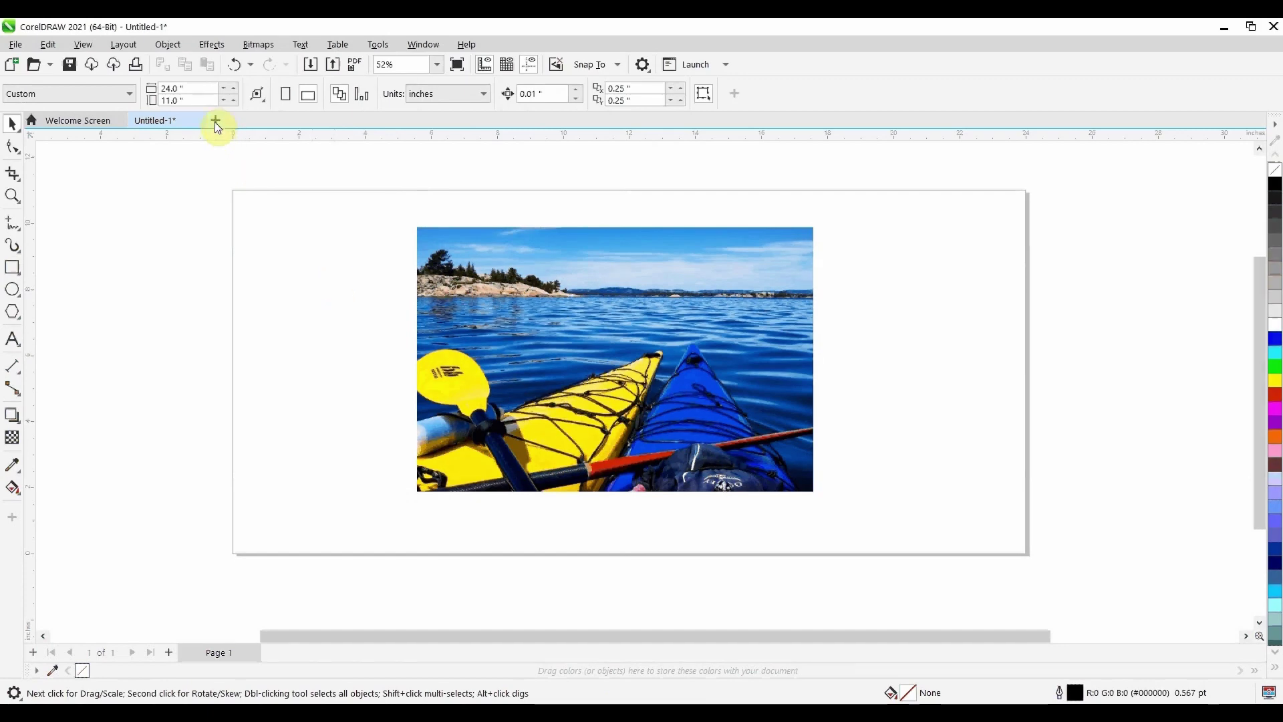
- Reduce the page height to 10 inches, making the page 24 × 10
click(195, 100)
text(10)
key(Return)
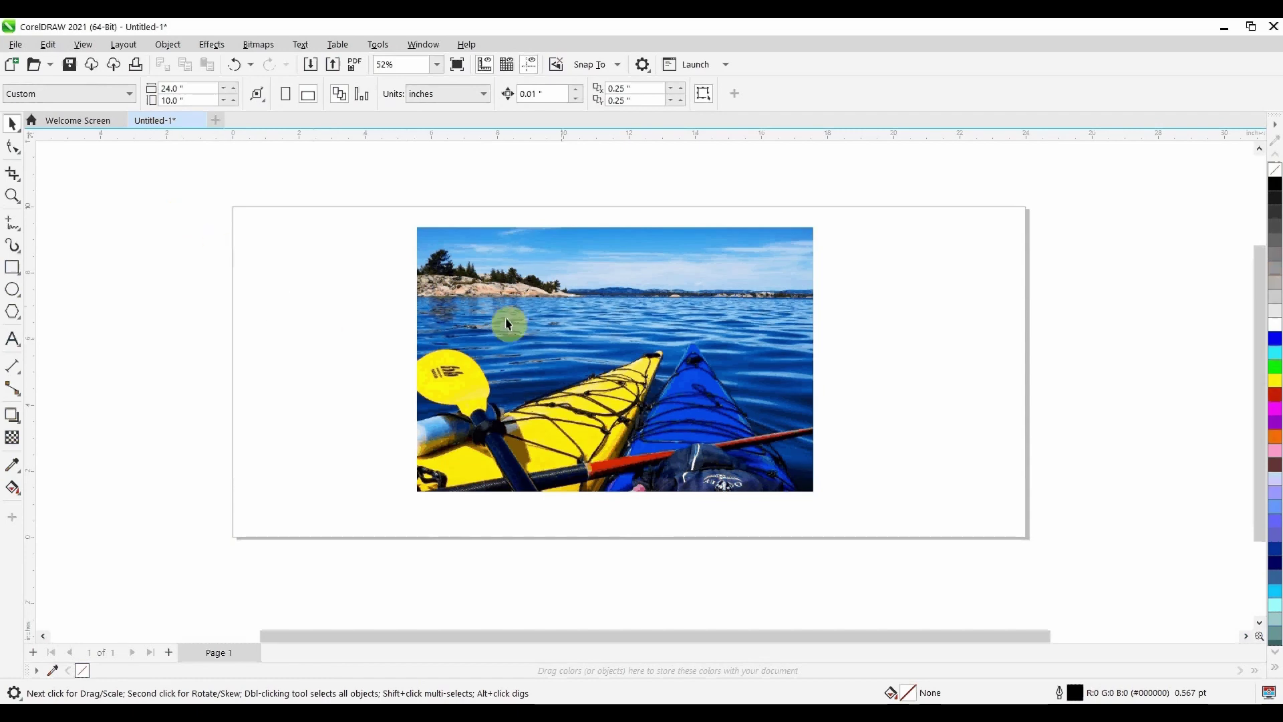
- Drag the kayak photo to the left side of the page and deselect it
click(608, 311)
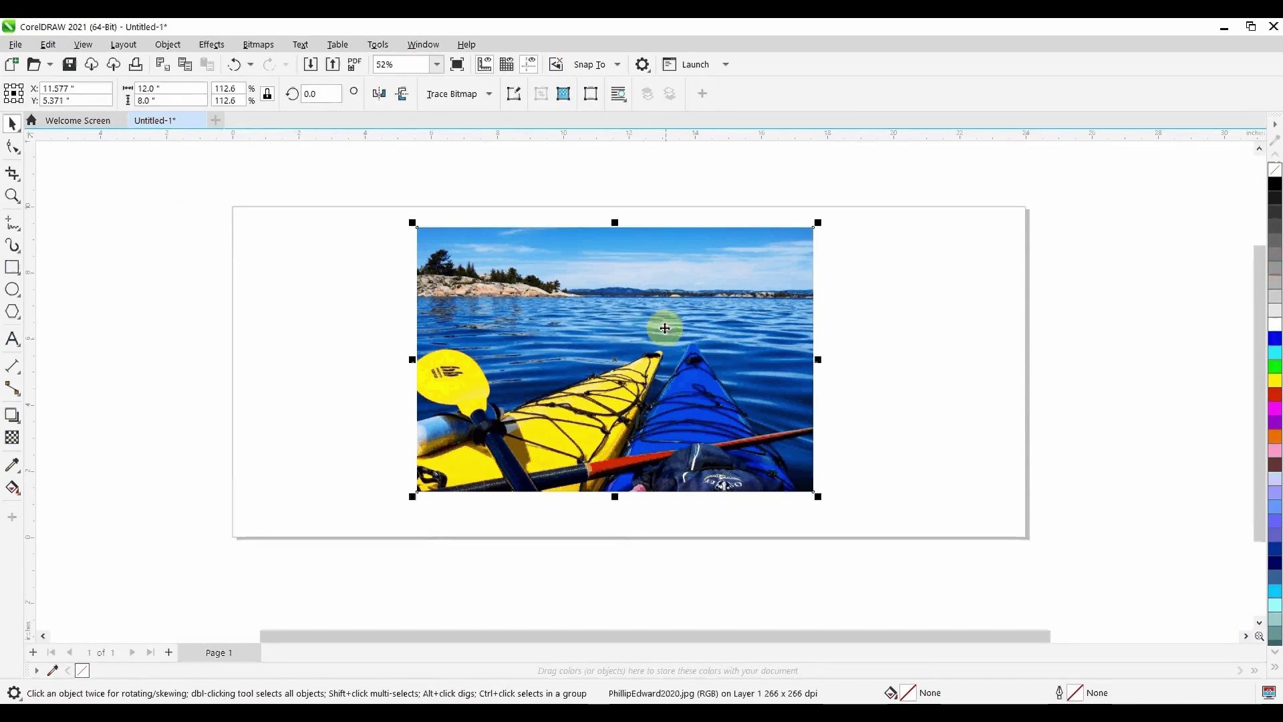
click(358, 341)
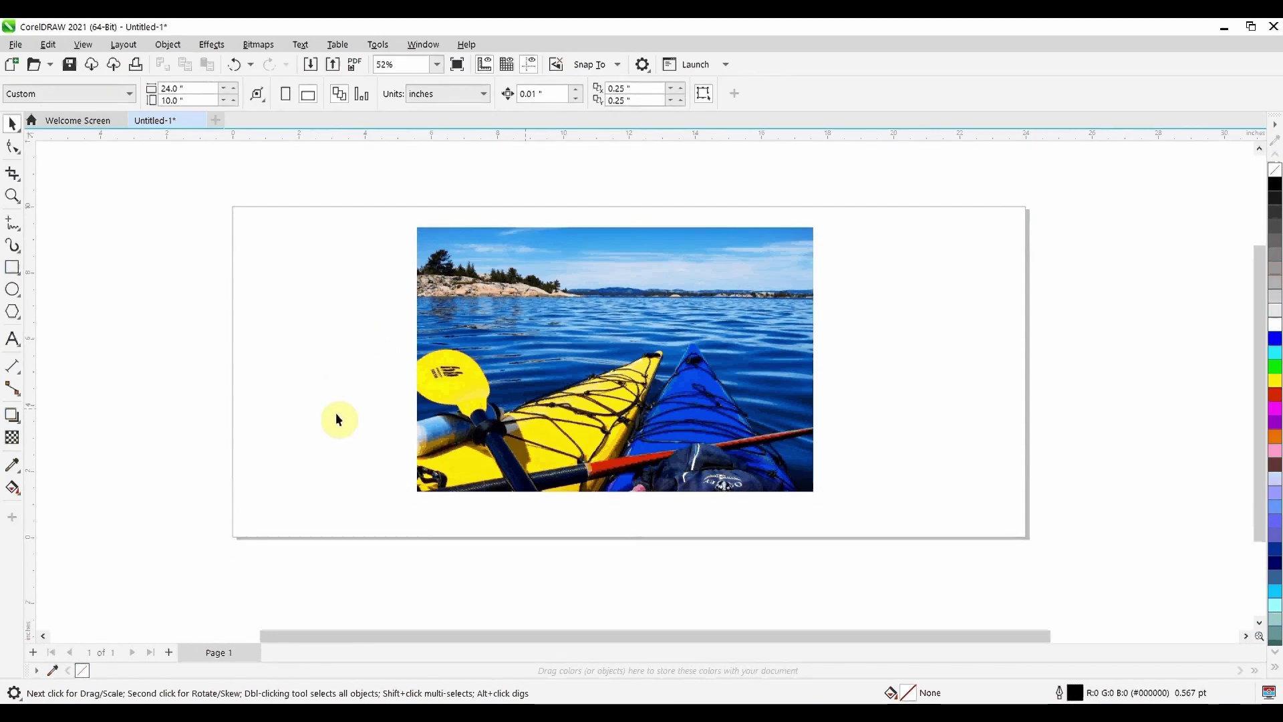
click(637, 403)
drag(637, 404, 466, 394)
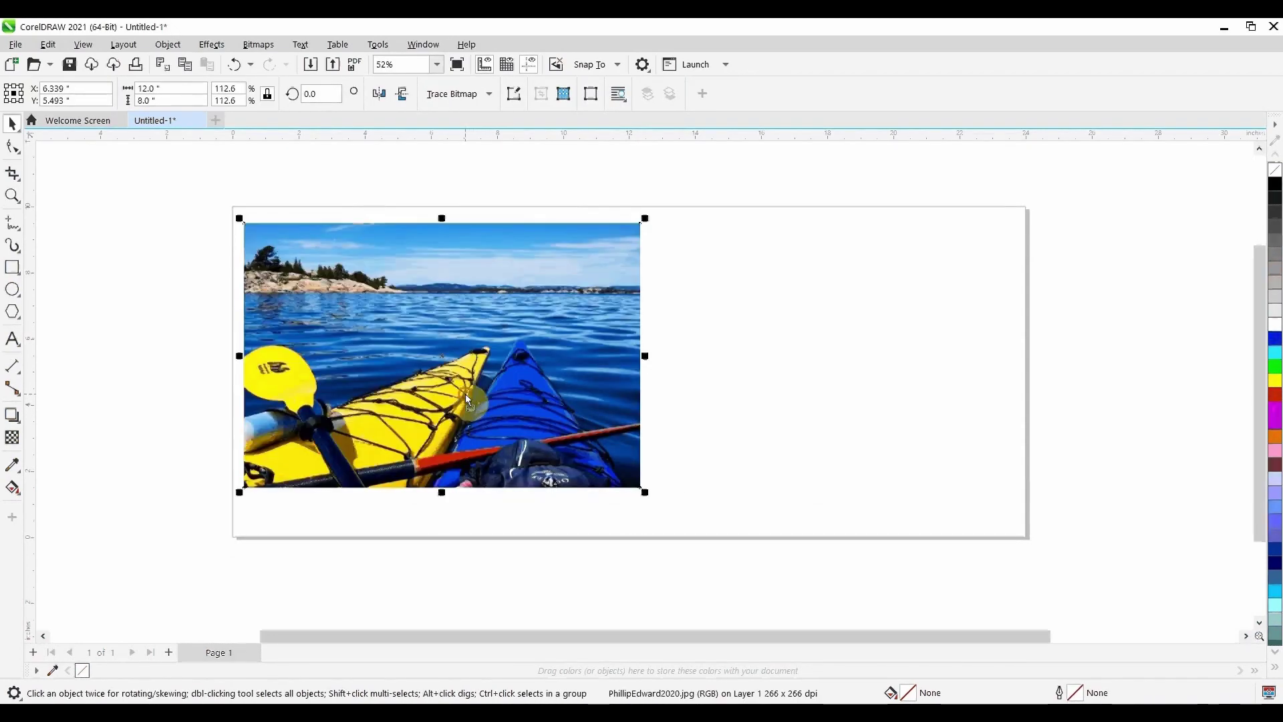
click(769, 459)
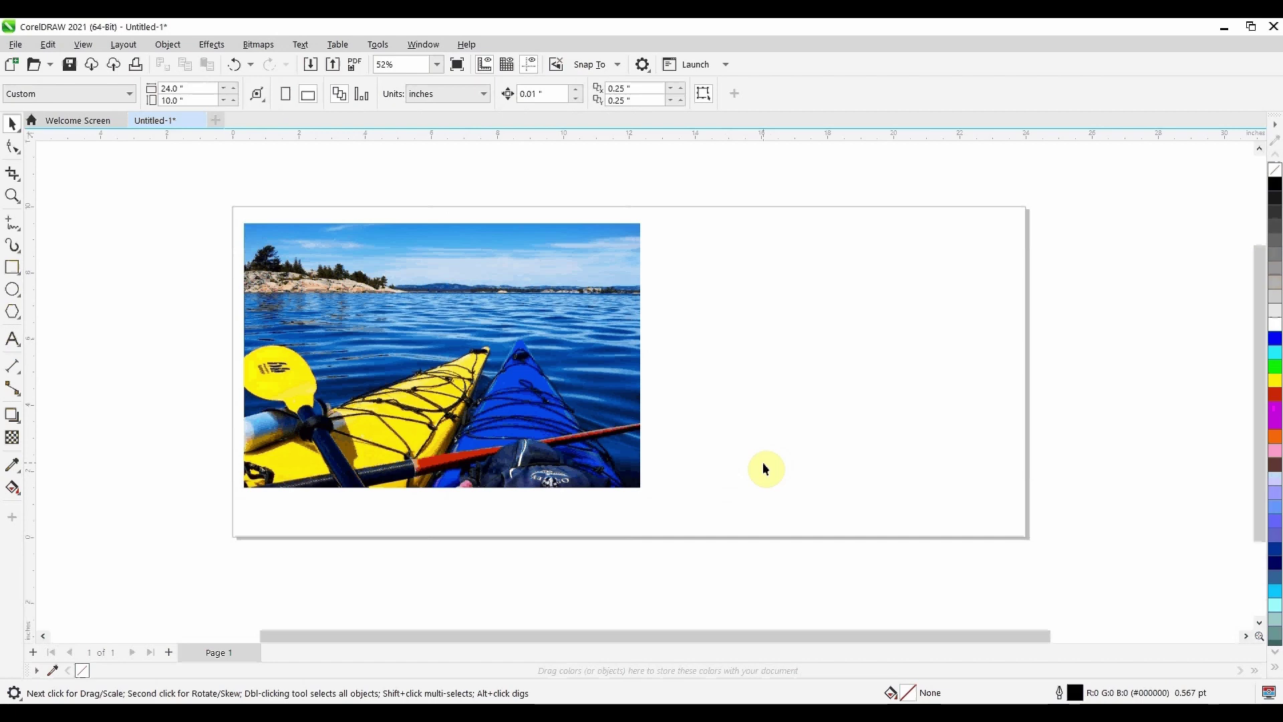
click(15, 45)
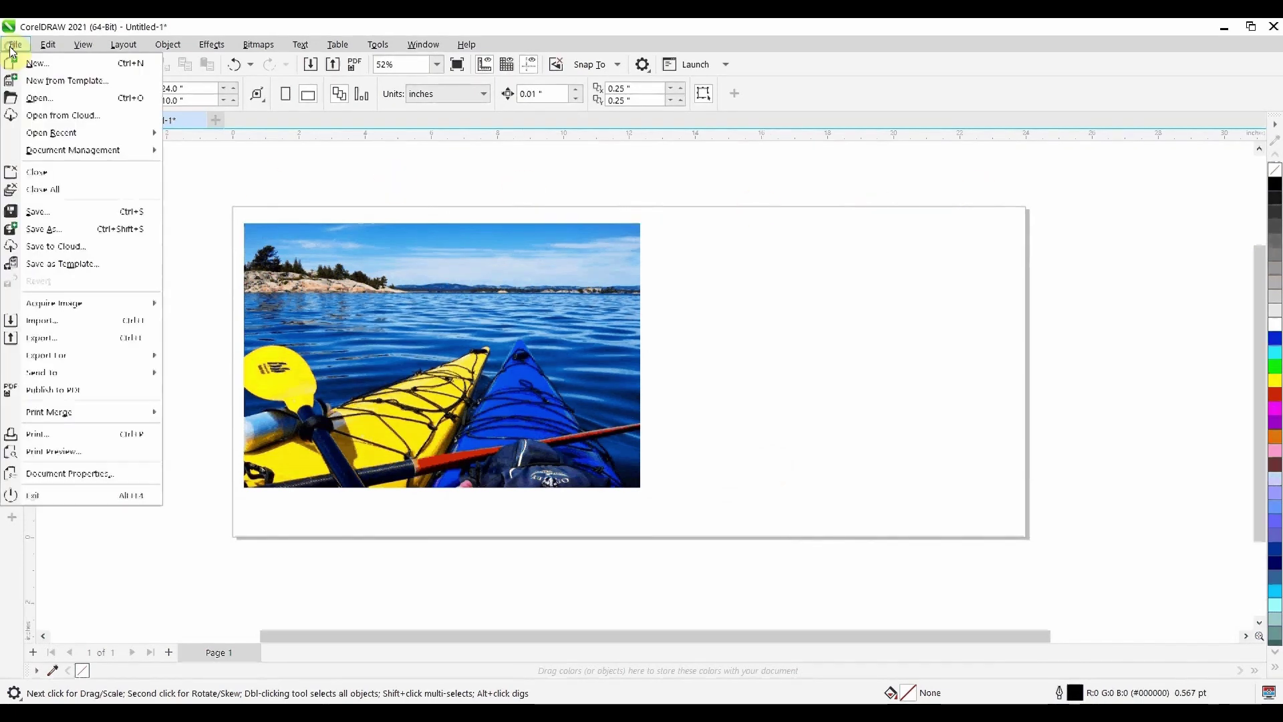
click(72, 320)
scroll(405, 380, down, 5)
scroll(405, 381, down, 5)
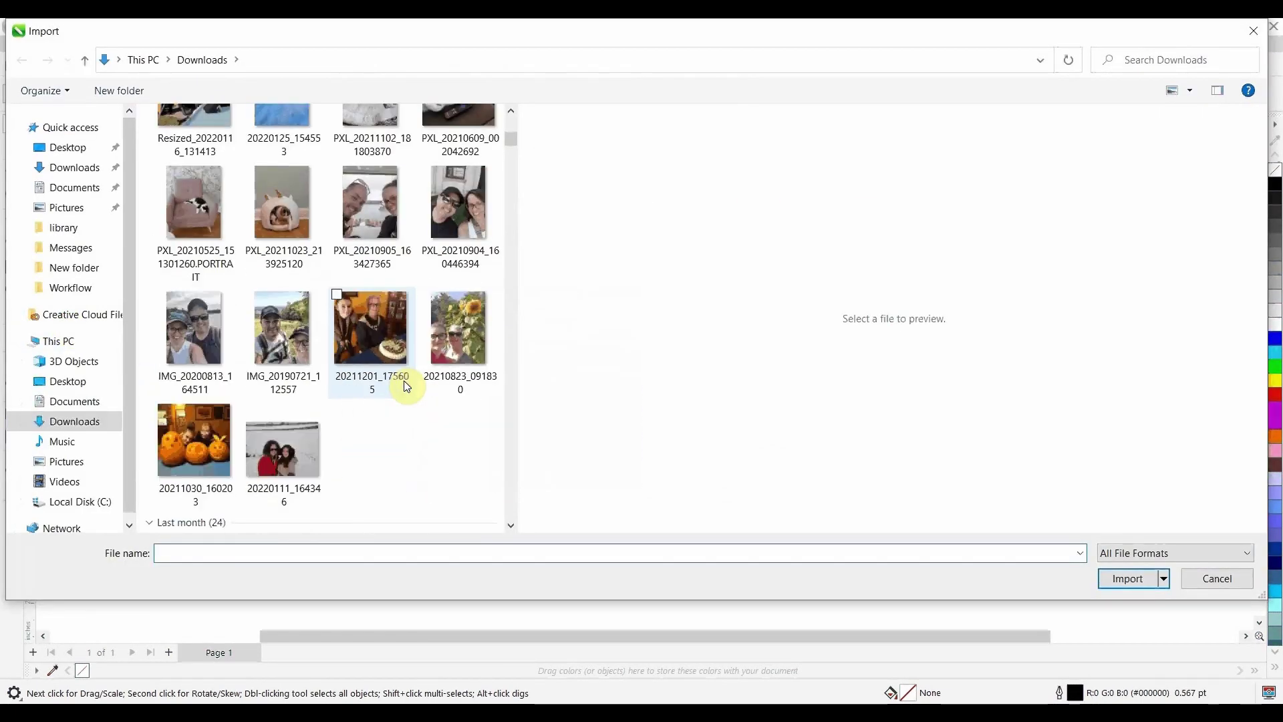
scroll(404, 380, down, 5)
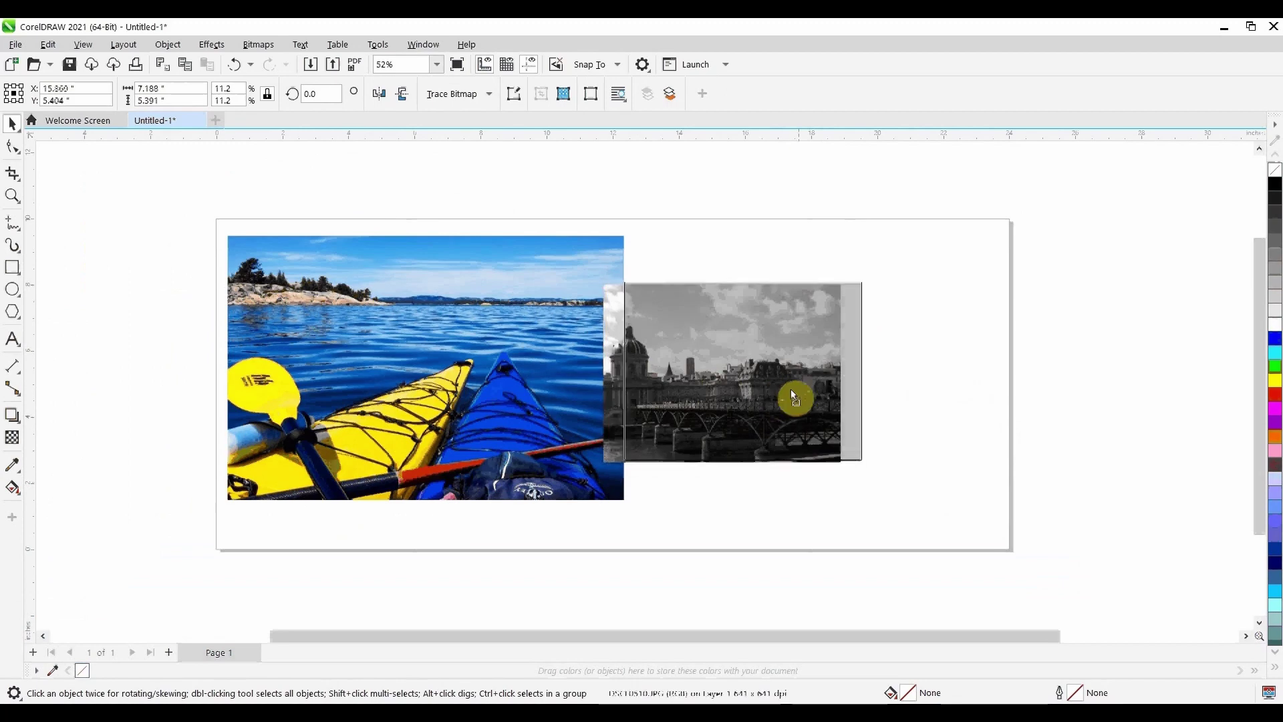
click(790, 395)
drag(818, 375, 805, 335)
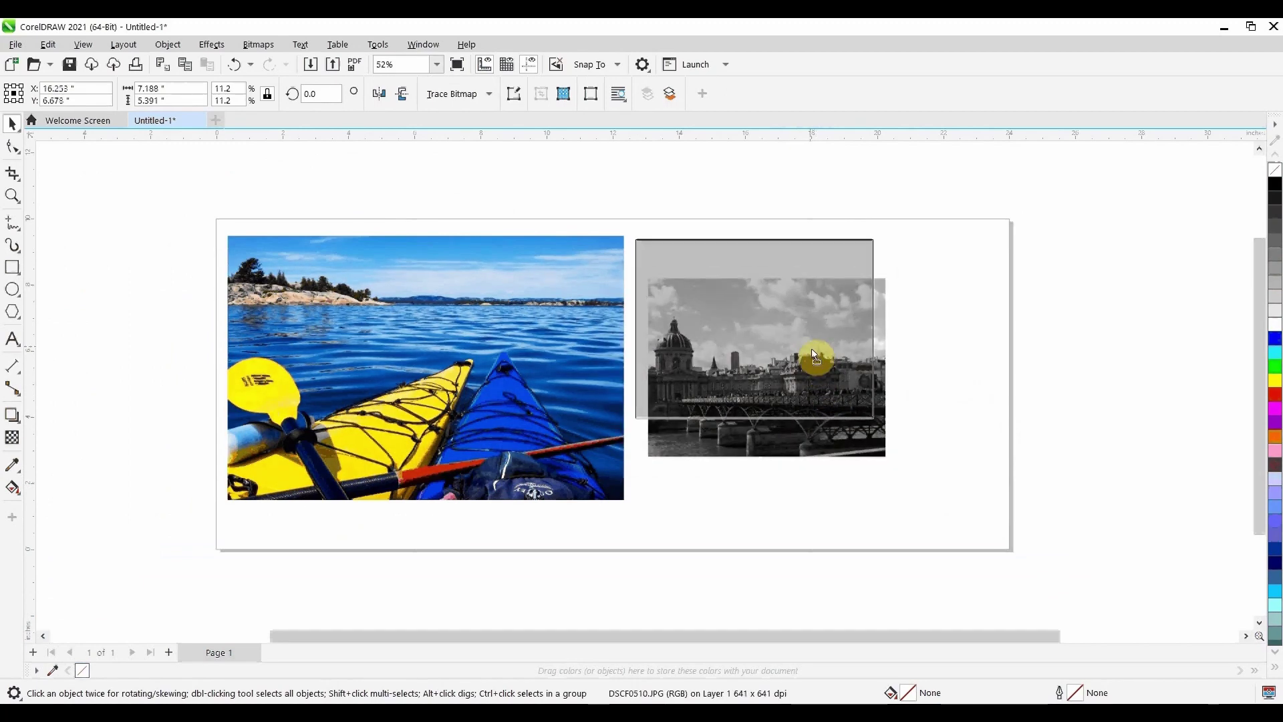
drag(868, 415, 999, 514)
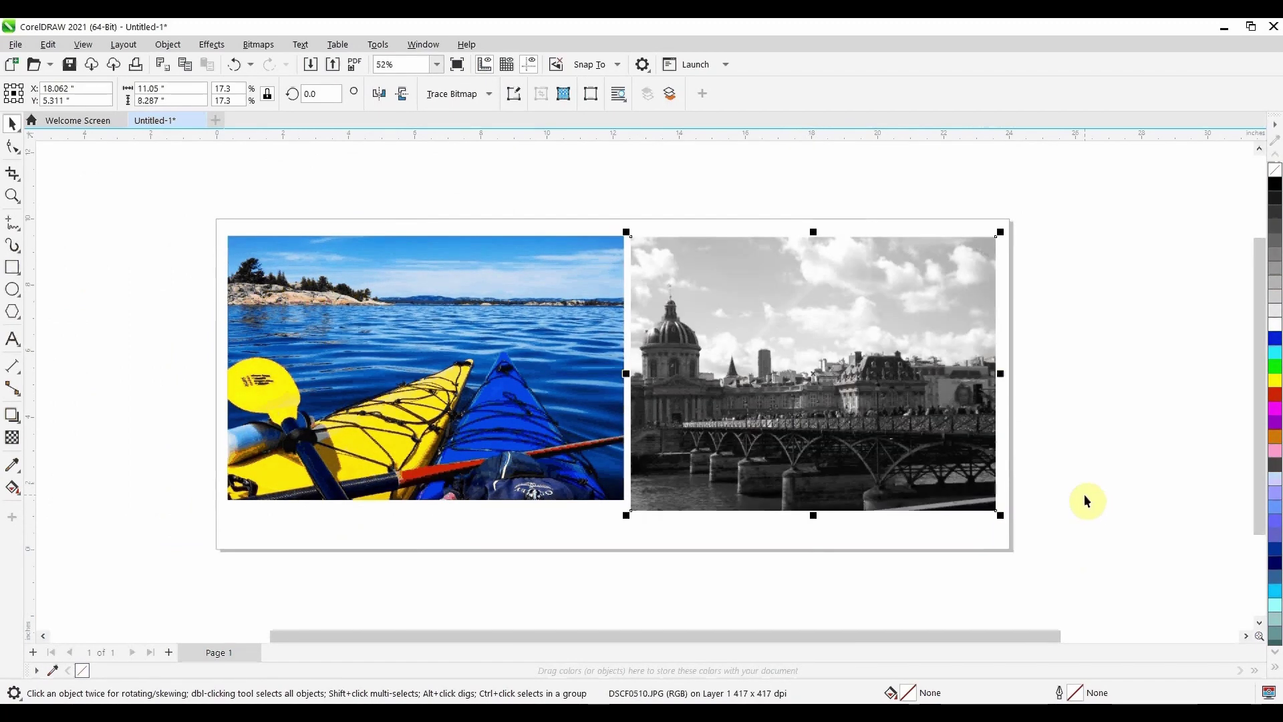
key(Delete)
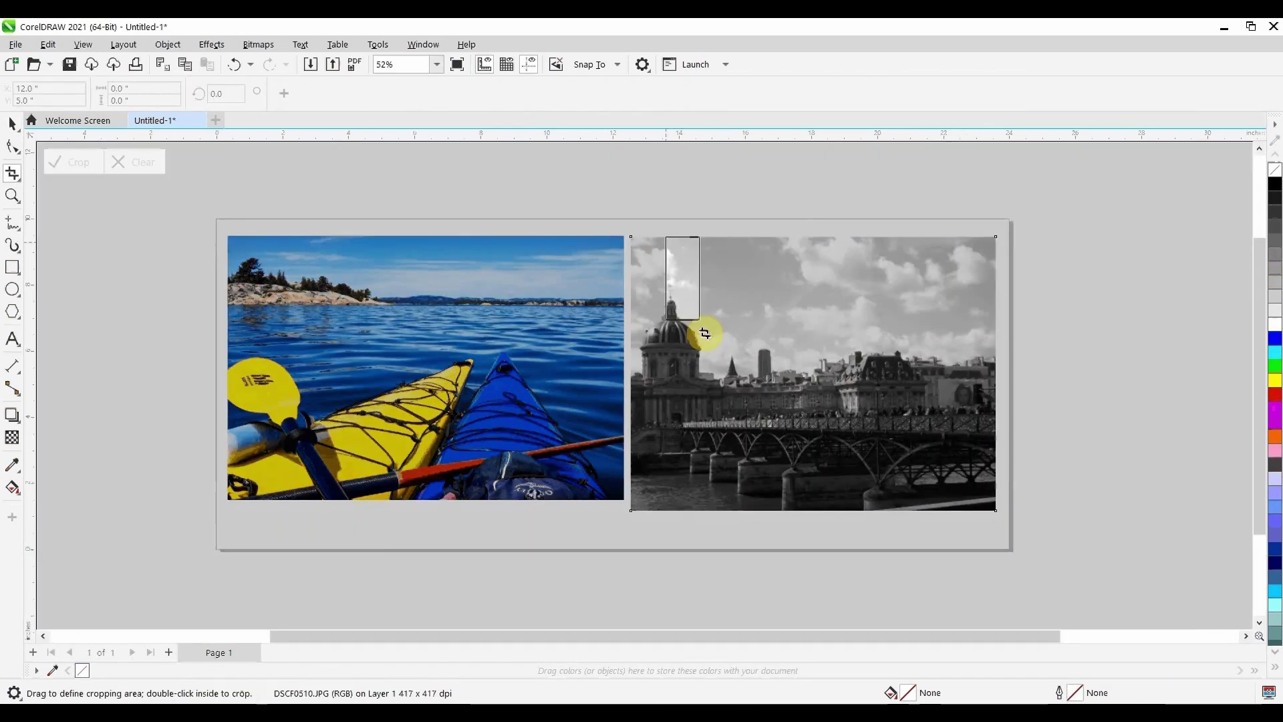
mouse_move(702, 335)
mouse_down()
mouse_move(971, 507)
mouse_move(872, 490)
mouse_up()
double_click(869, 491)
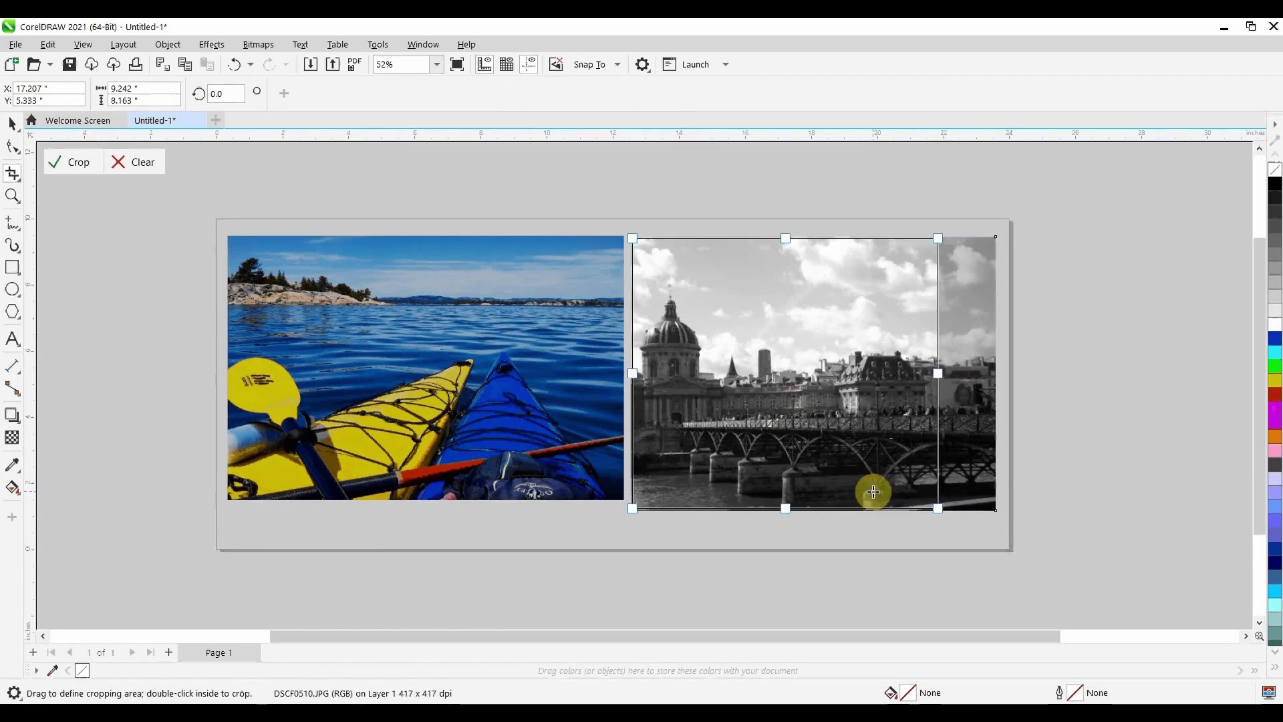
click(13, 123)
click(803, 418)
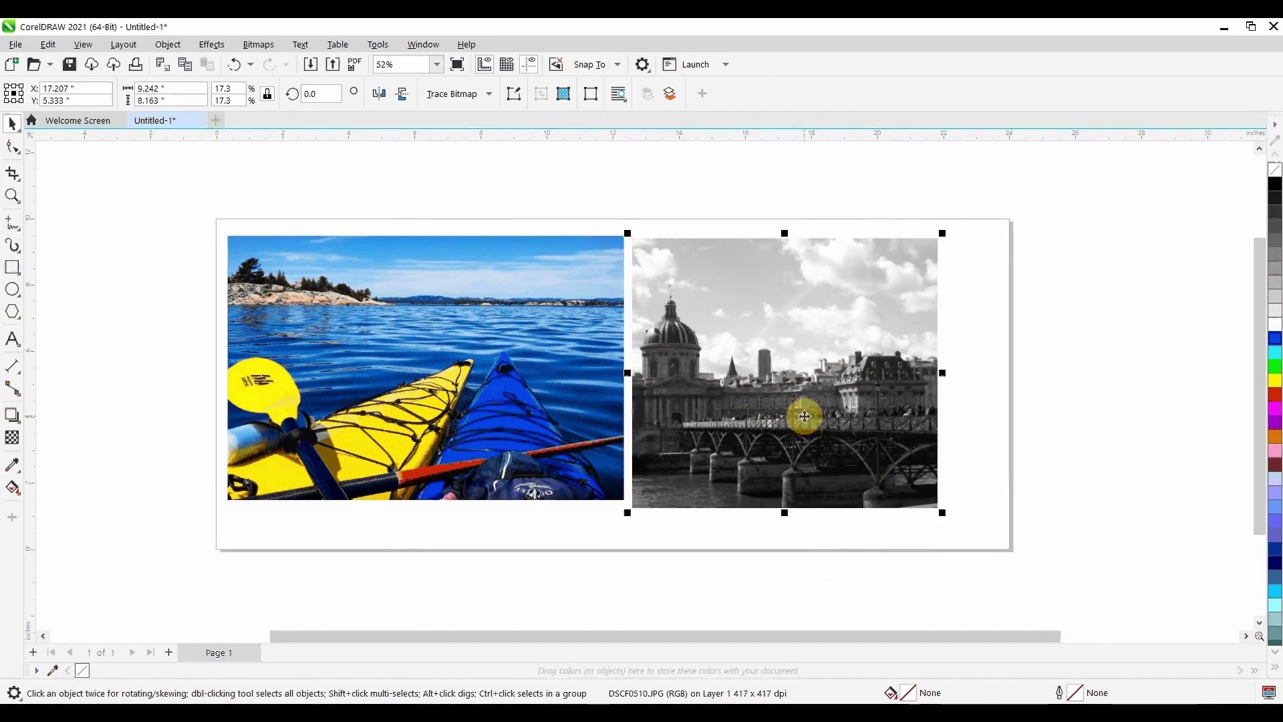
drag(806, 425, 842, 420)
key(Delete)
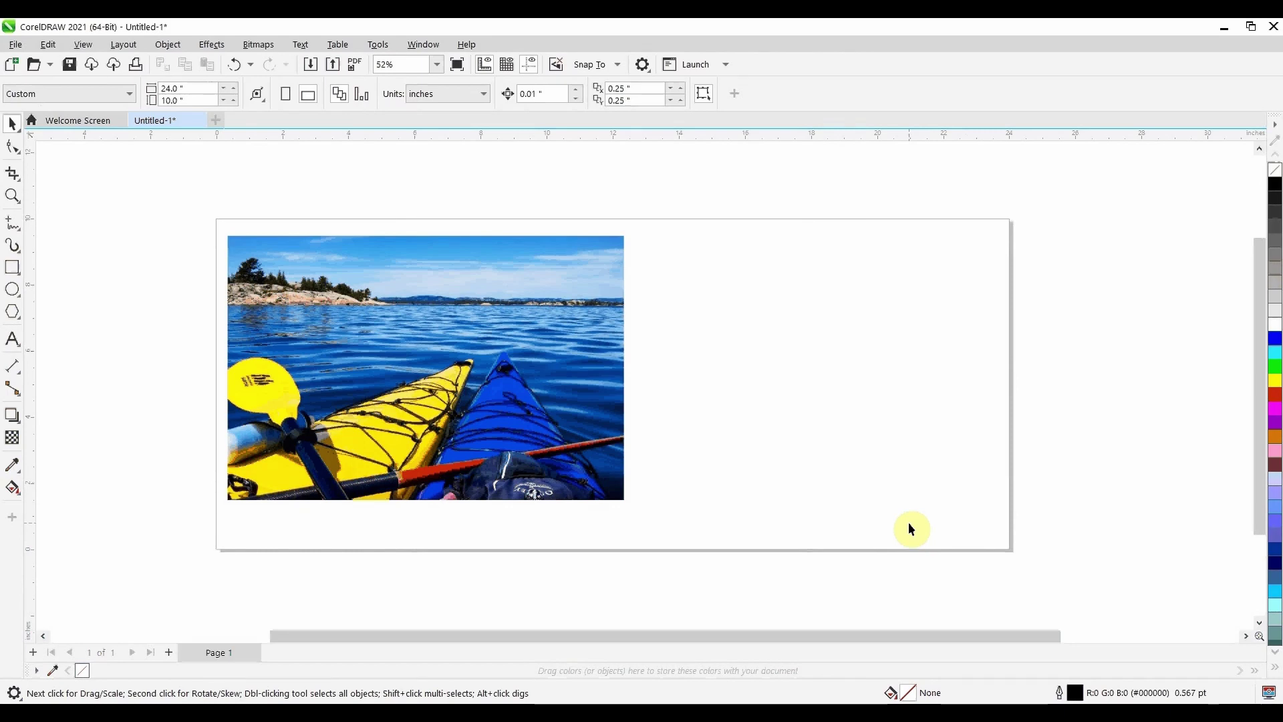
- Set the page height to 36 inches and import the chris-hardy and westfoxtentedit photos
double_click(180, 101)
text(36)
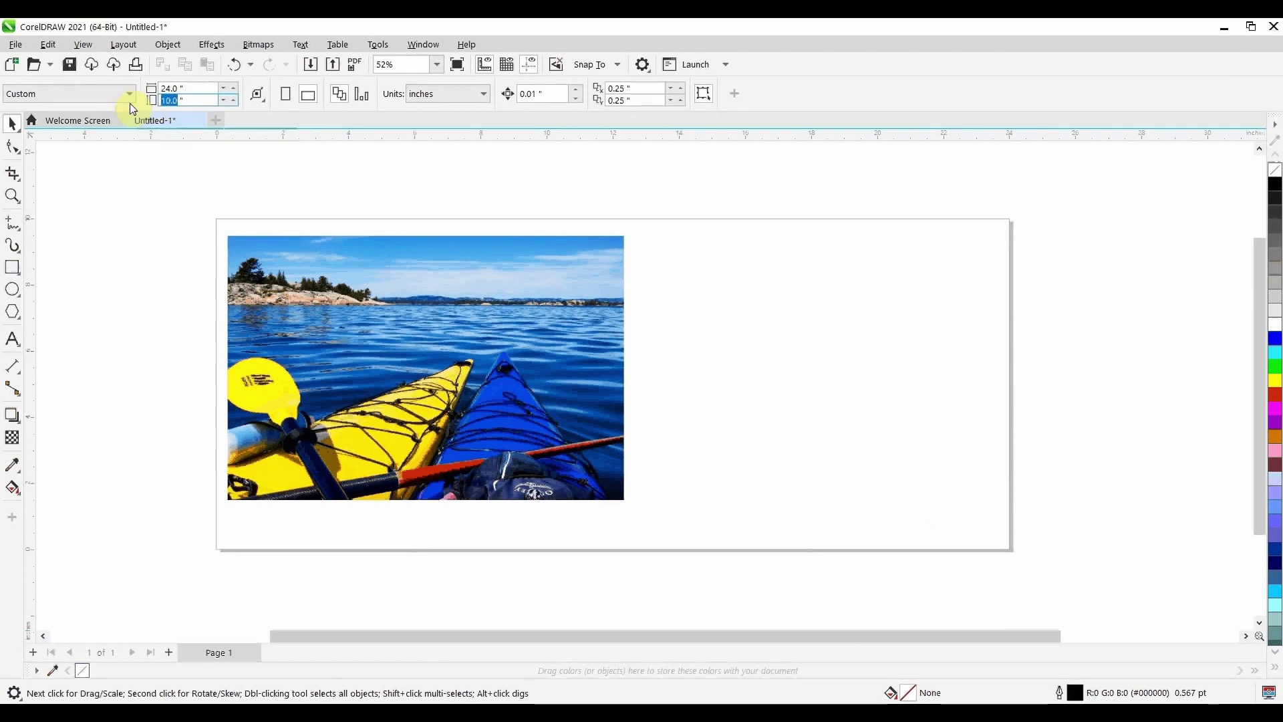
key(Return)
scroll(741, 364, down, 3)
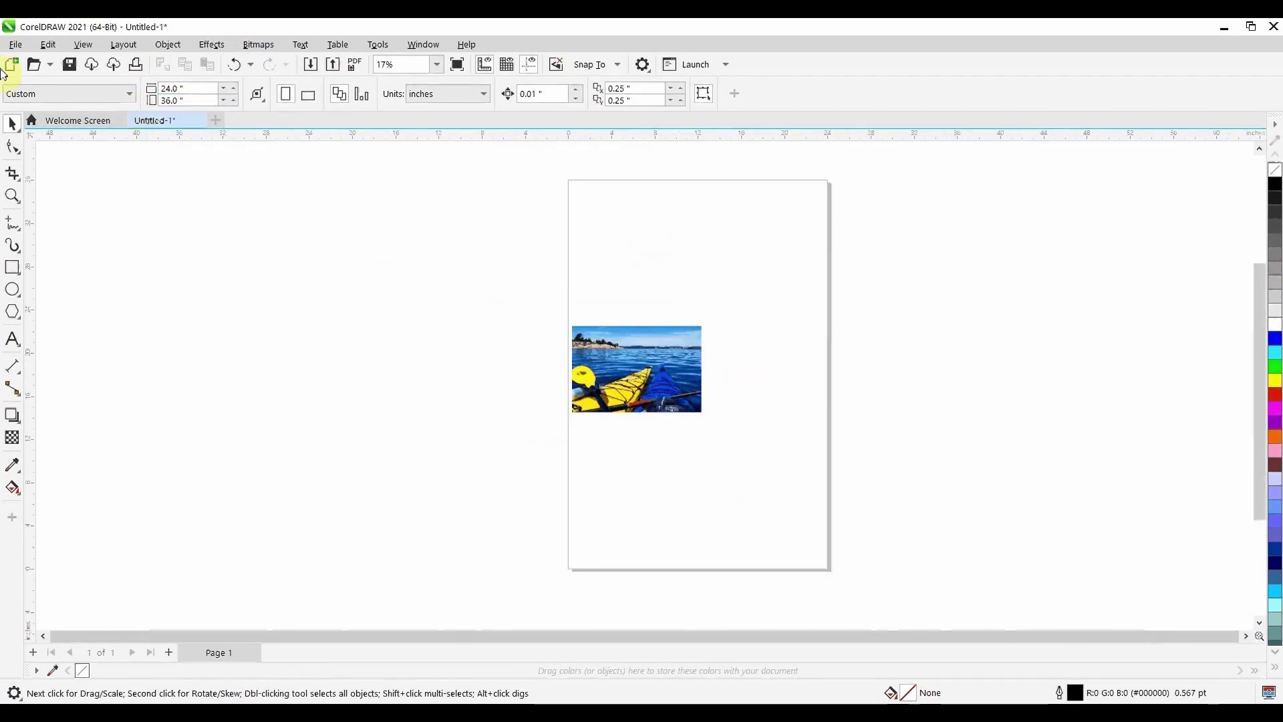
click(15, 44)
click(60, 319)
scroll(398, 420, down, 8)
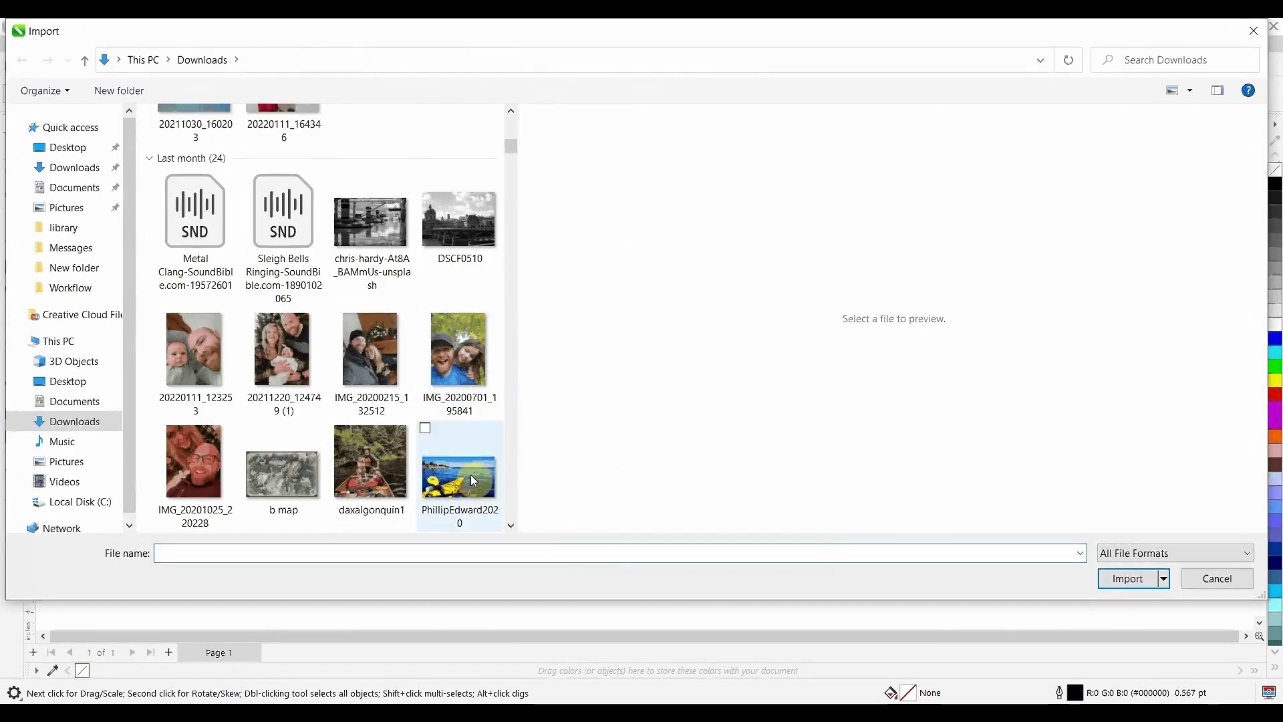
click(399, 248)
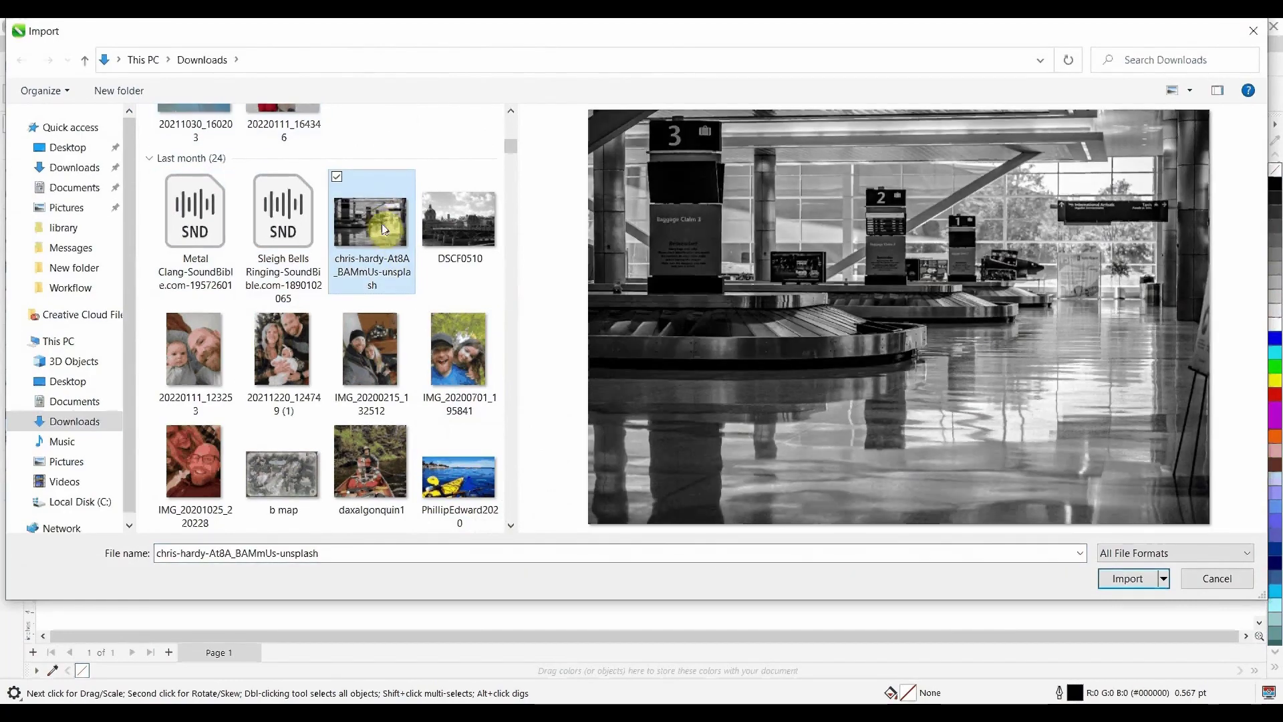
scroll(506, 147, down, 2)
scroll(506, 148, down, 1)
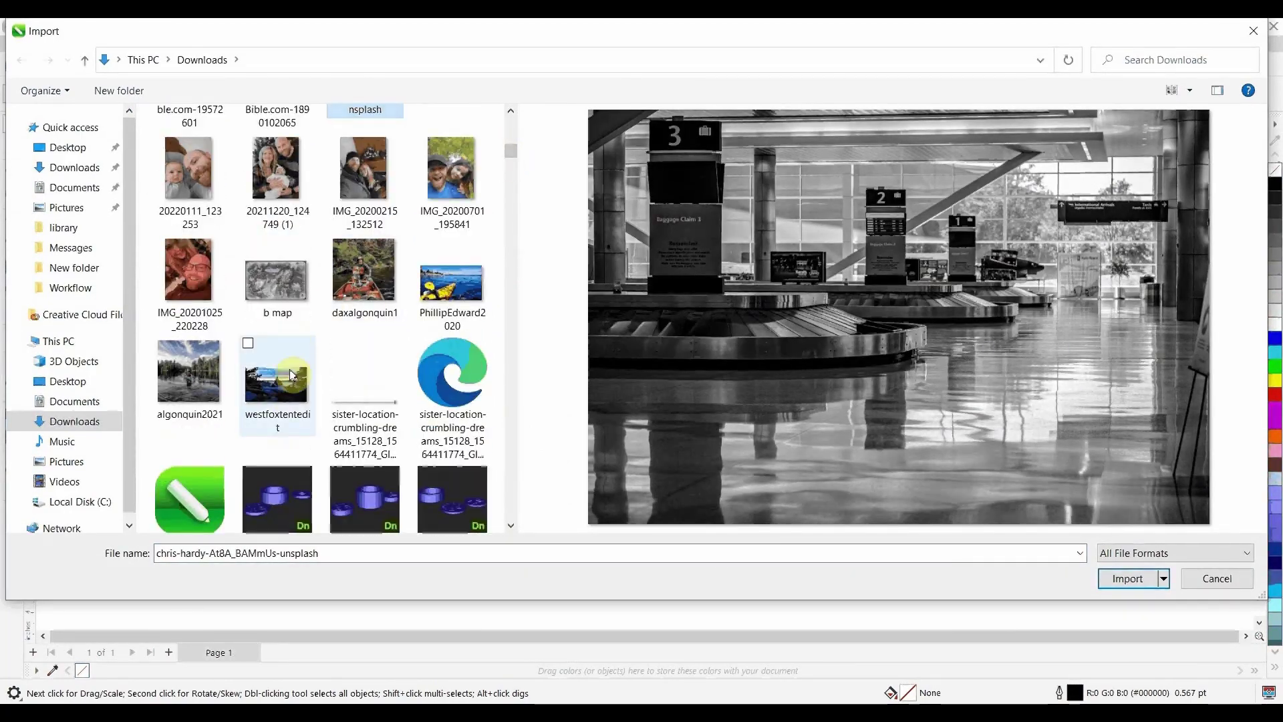
ctrl+click(277, 381)
ctrl+click(190, 379)
- Place the imported photos, shrinking the lighthouse top-left and moving the island into the bottom slot
click(1128, 579)
click(693, 263)
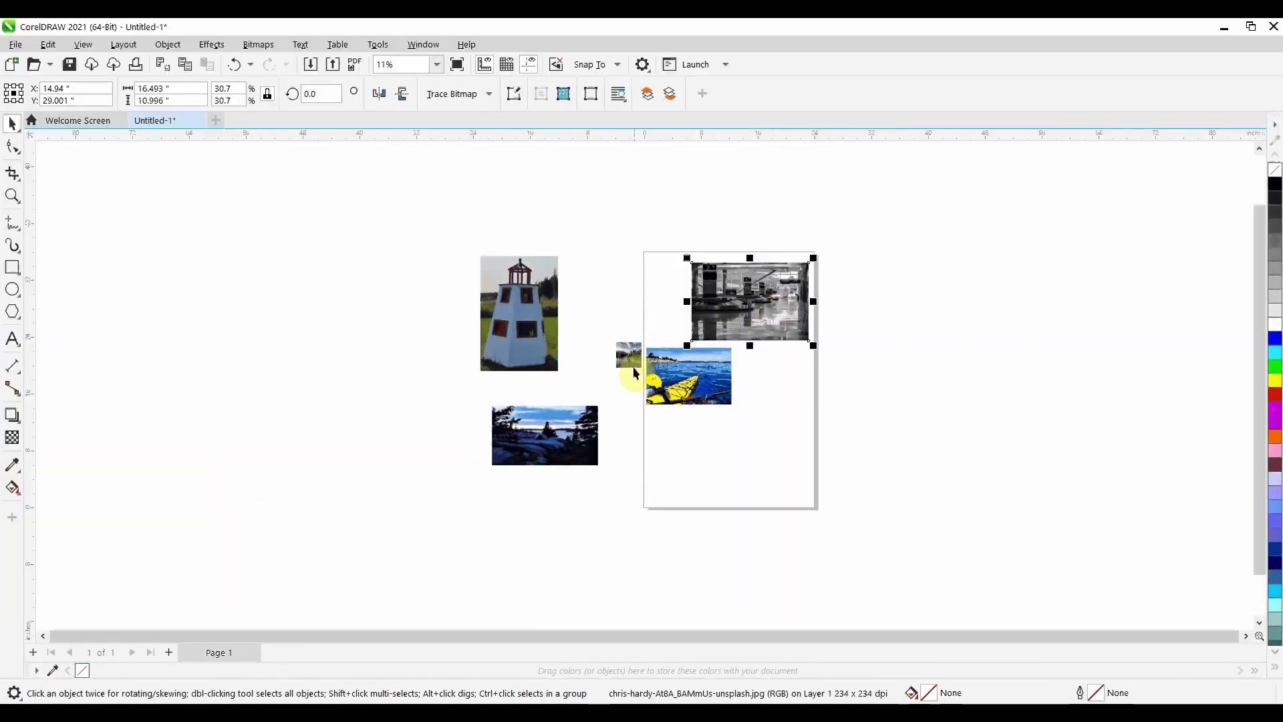
click(648, 268)
drag(739, 352, 804, 415)
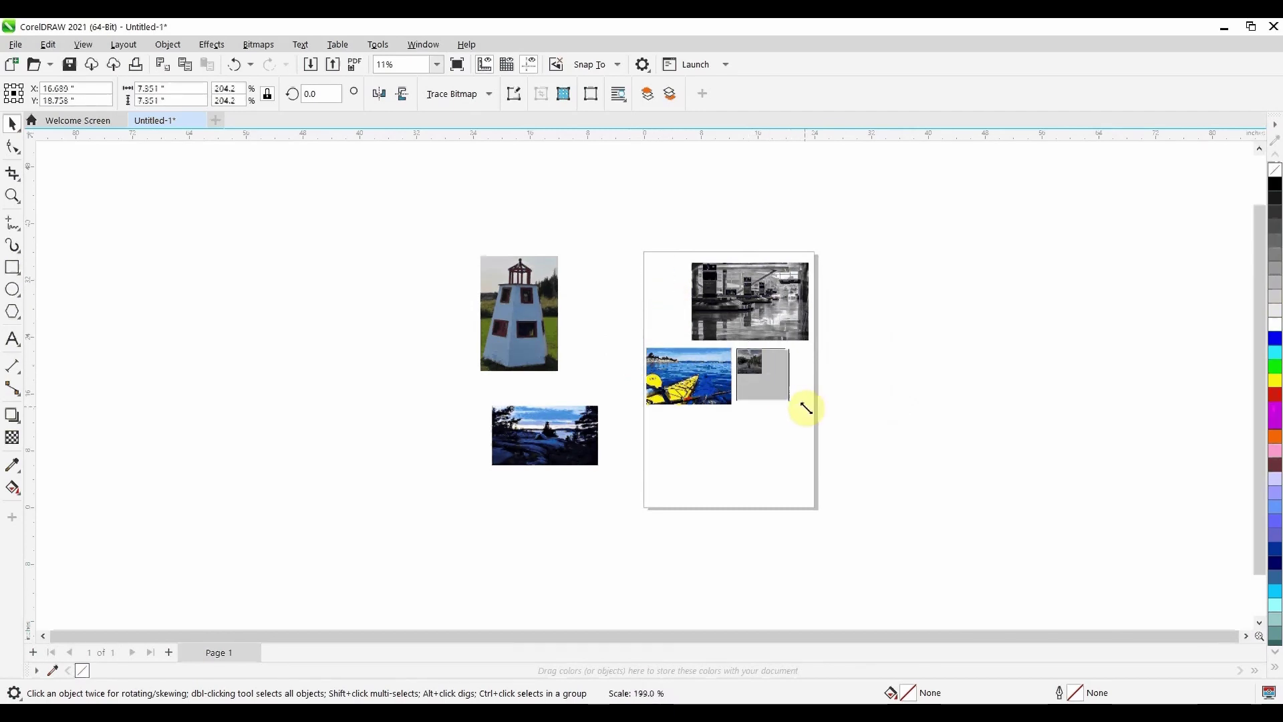
click(547, 361)
mouse_move(552, 374)
mouse_down()
mouse_move(536, 342)
mouse_move(690, 338)
mouse_up()
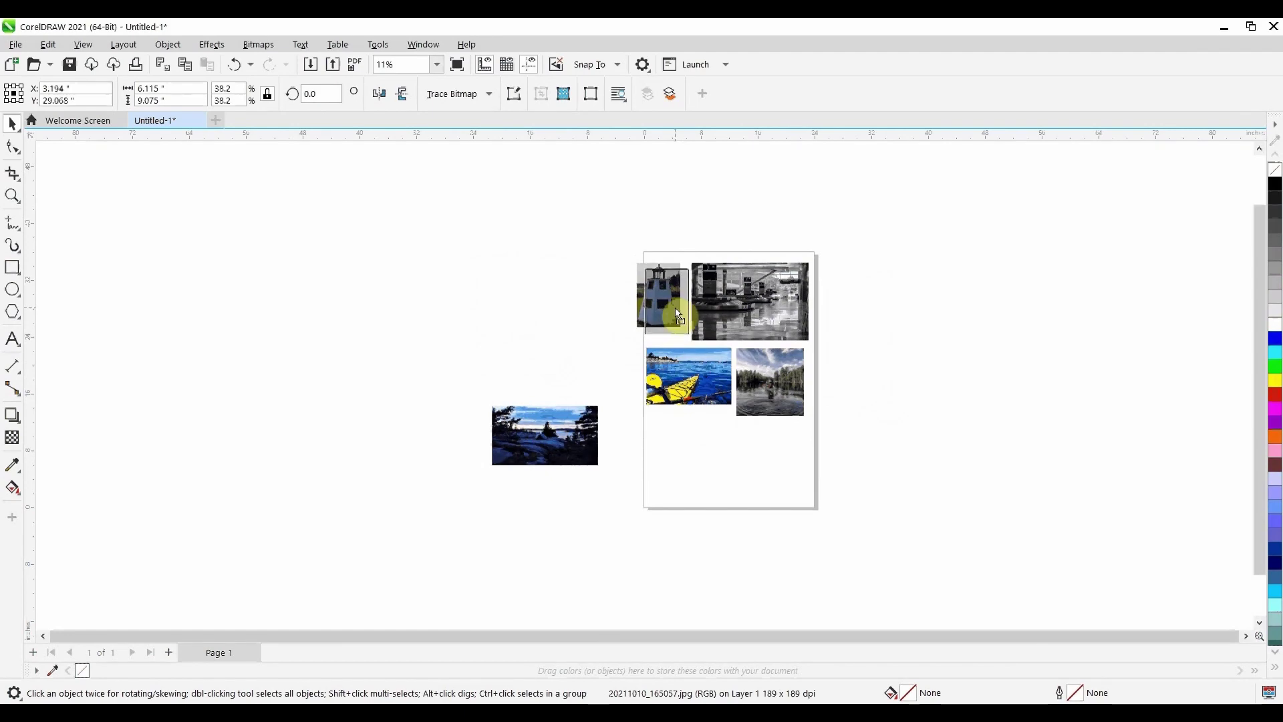
click(602, 492)
click(489, 432)
drag(536, 427, 699, 450)
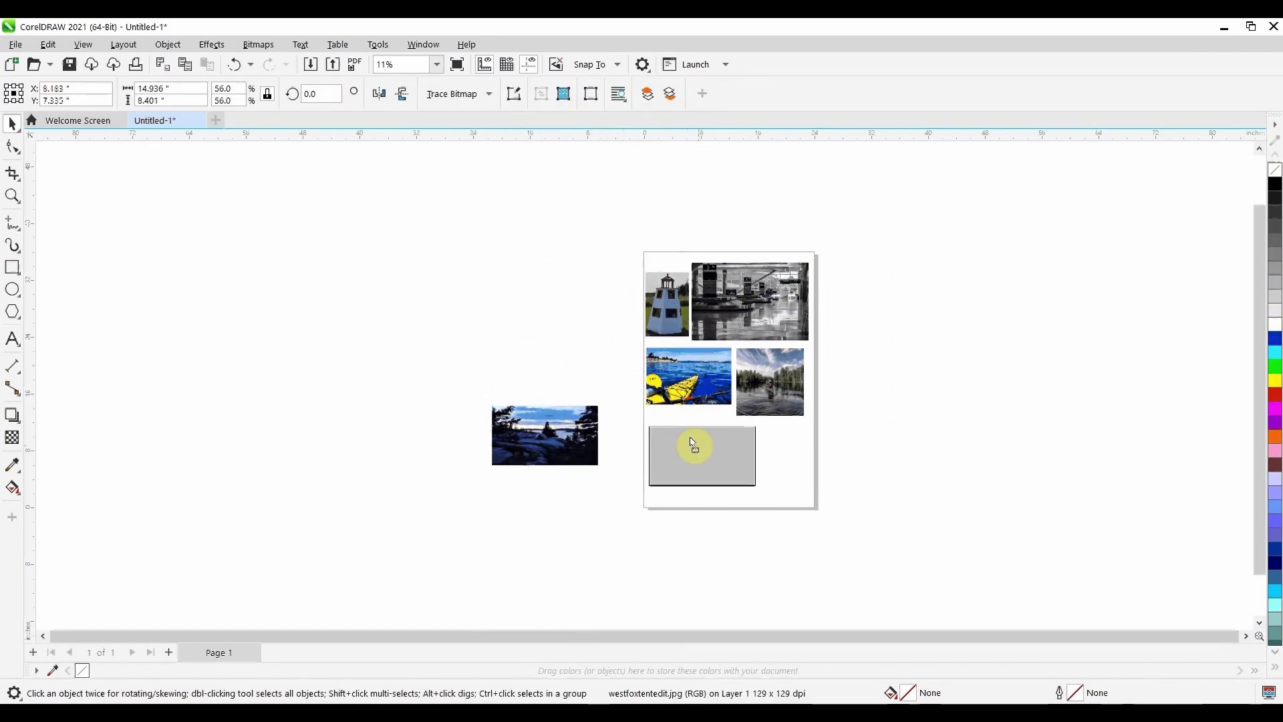
scroll(771, 433, up, 1)
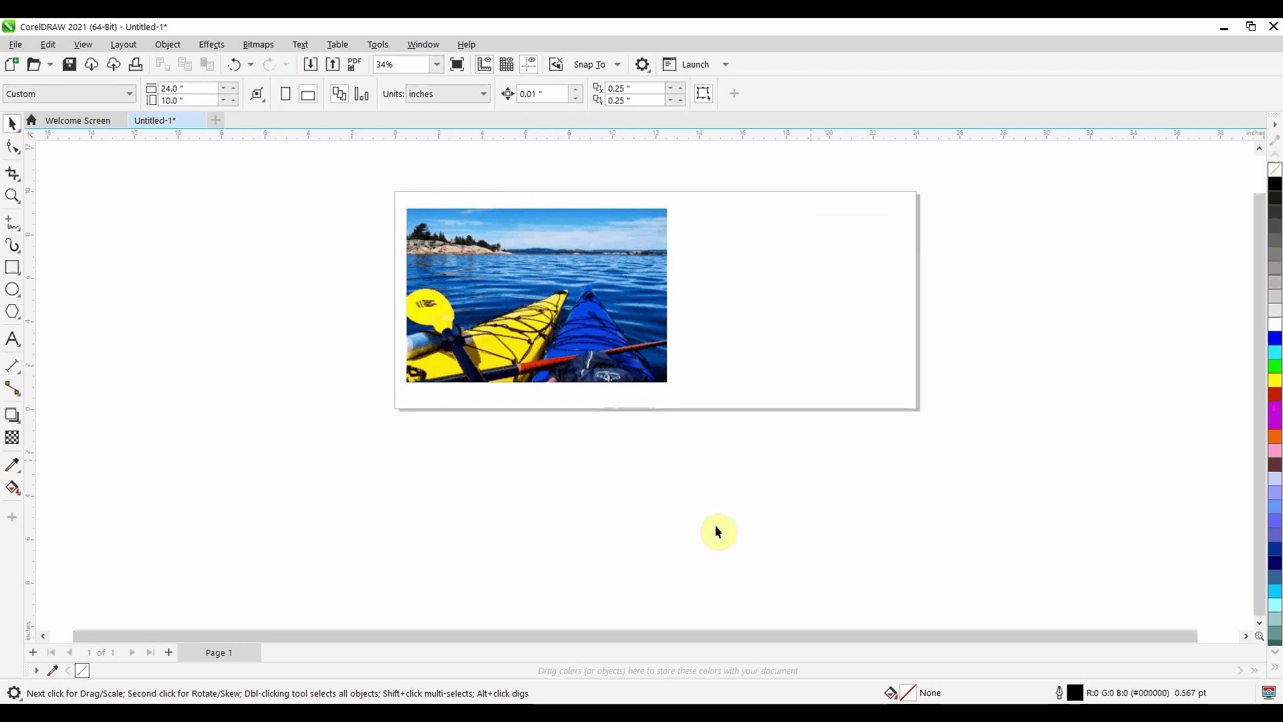
- In the Print dialog choose the EPSON SC-T3200 Series and open its printer properties
click(17, 44)
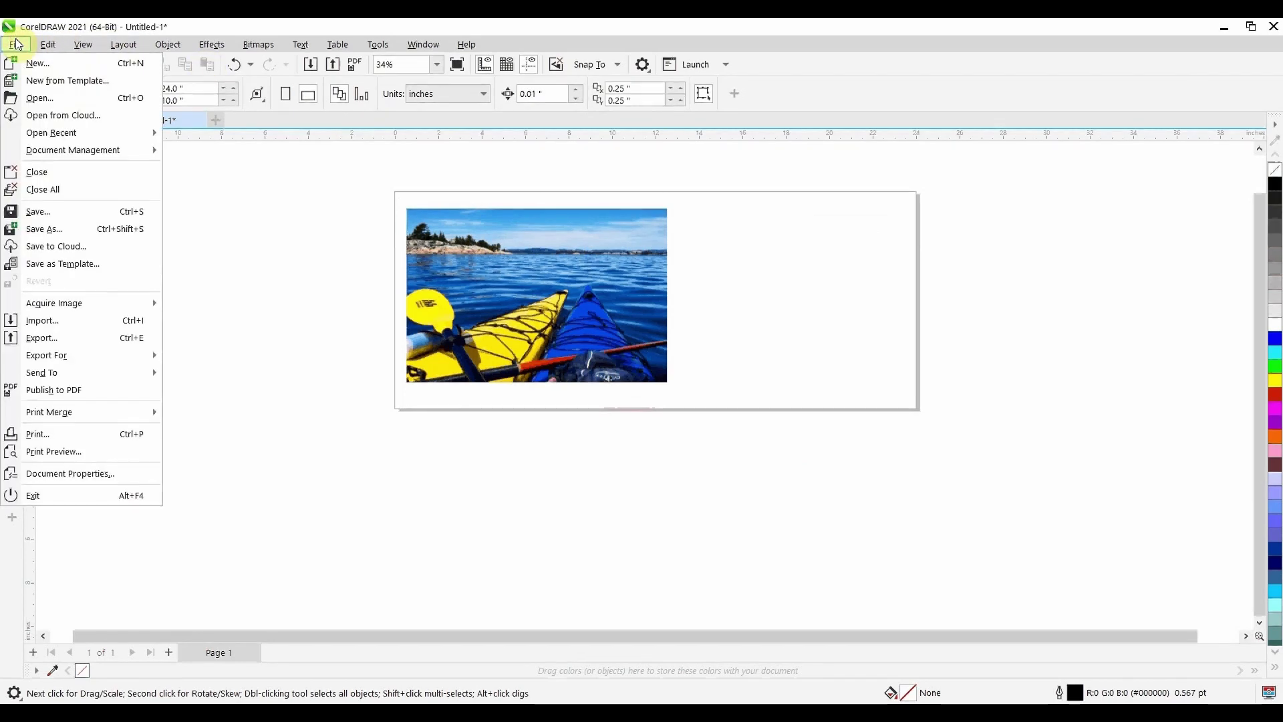
click(121, 433)
click(900, 250)
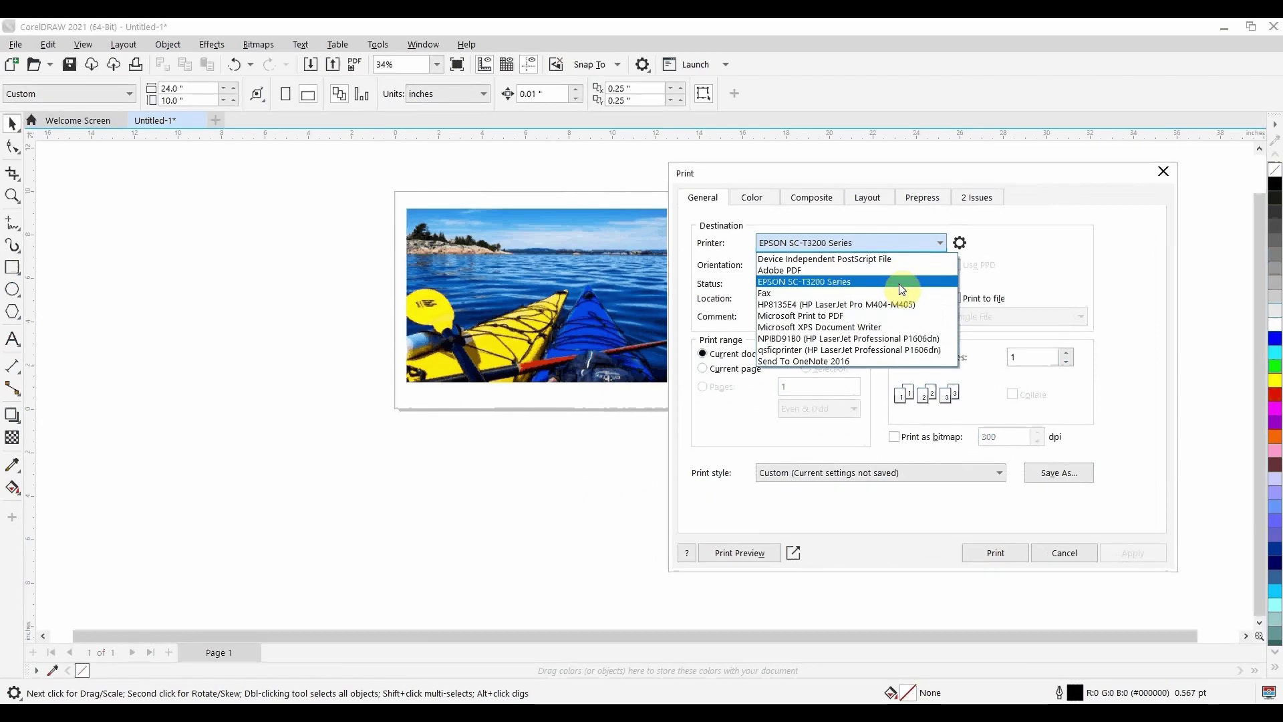
click(900, 284)
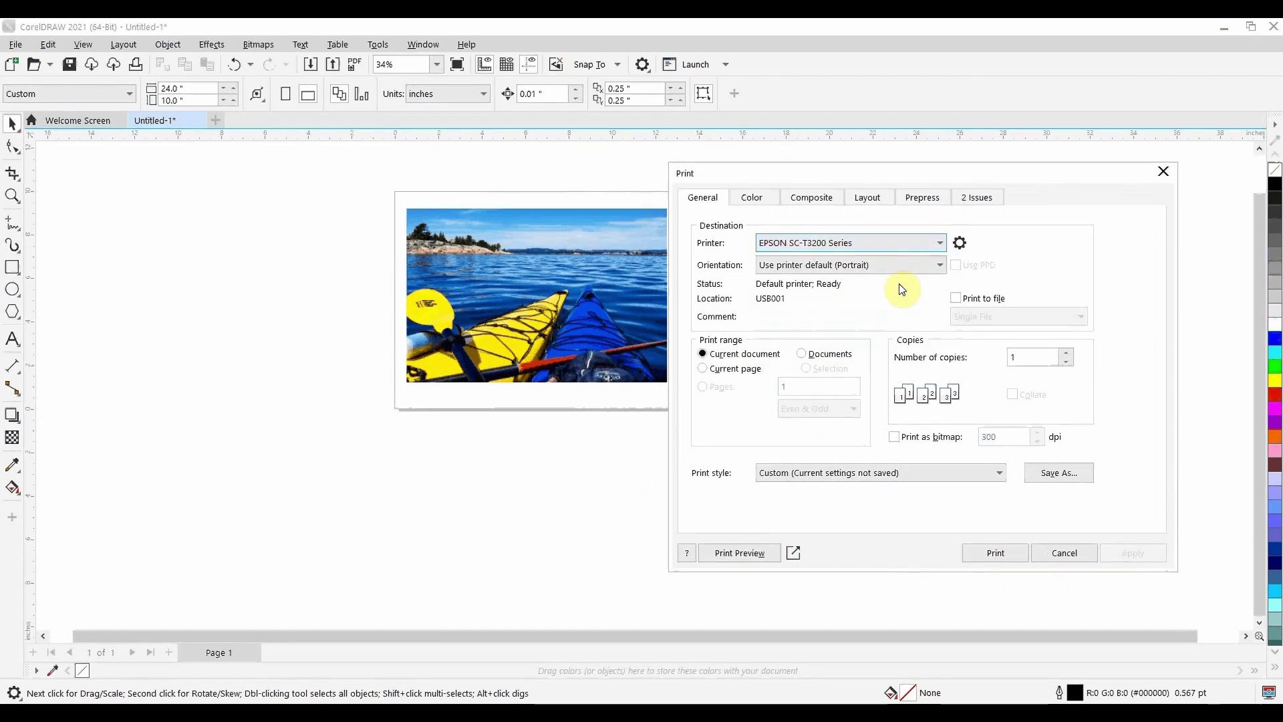
click(957, 247)
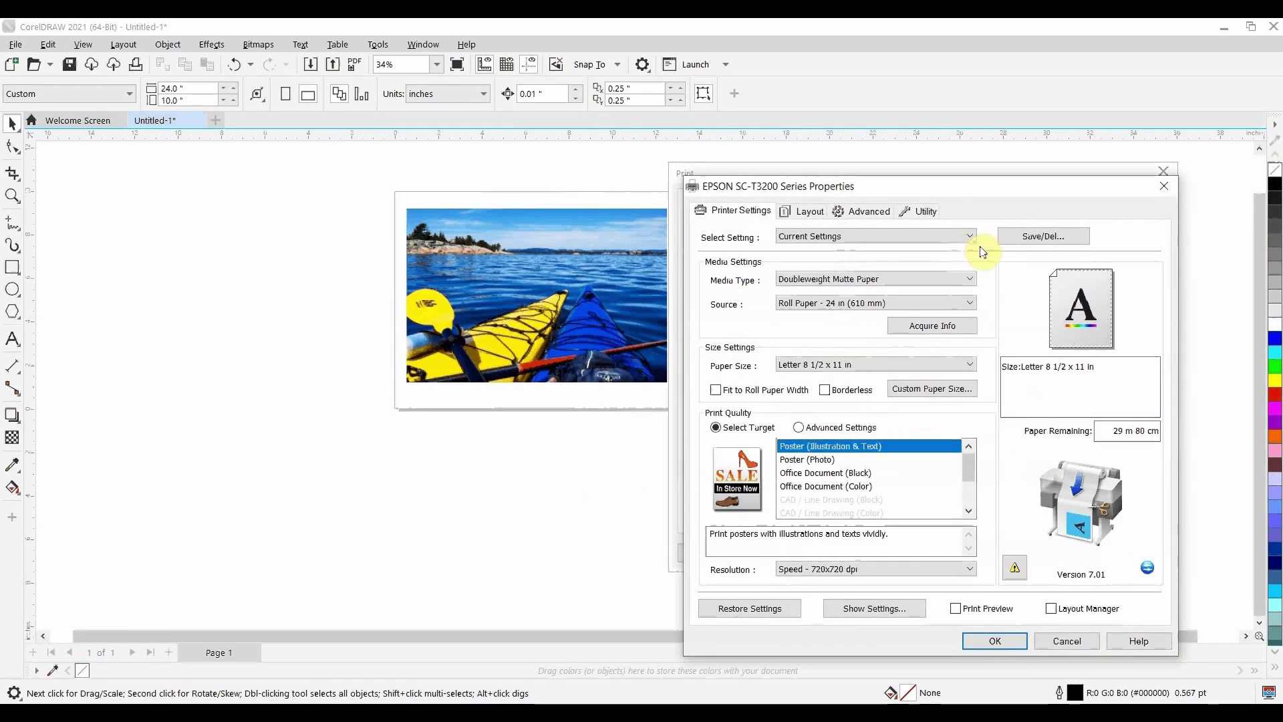
- Define a 24 × 10 inch custom paper size and switch print quality to Advanced Settings
click(948, 389)
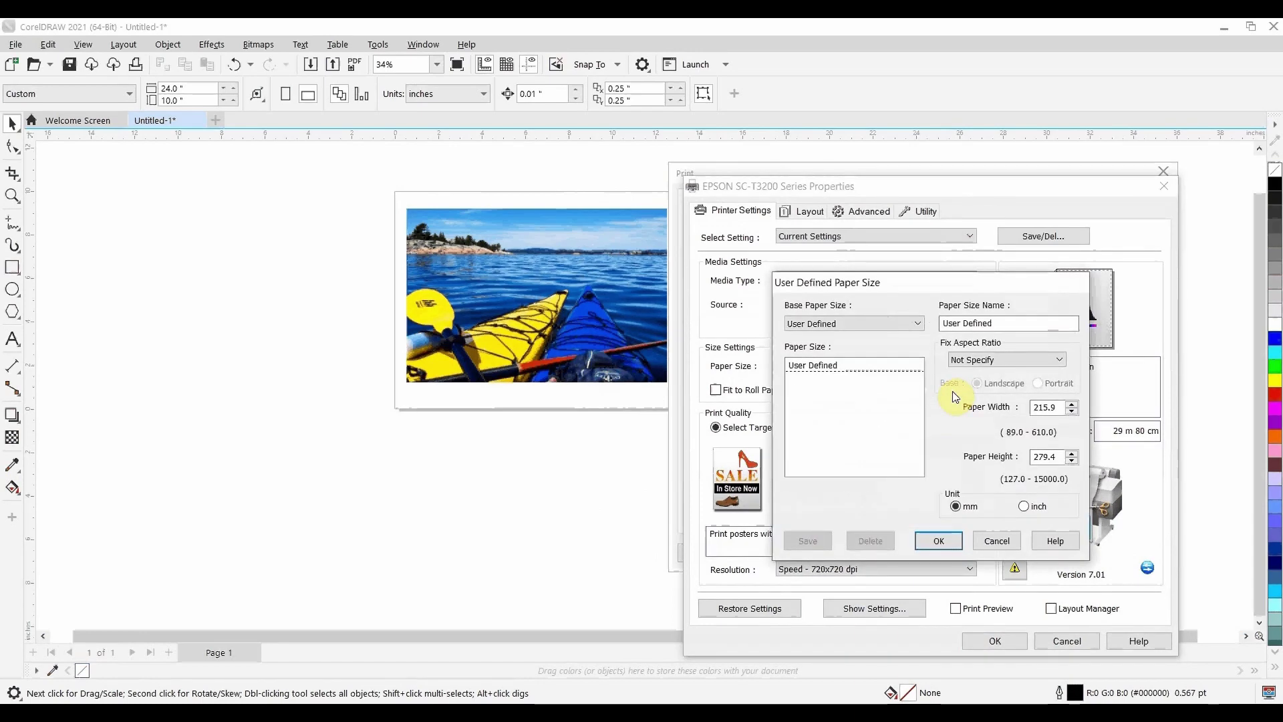
click(1024, 506)
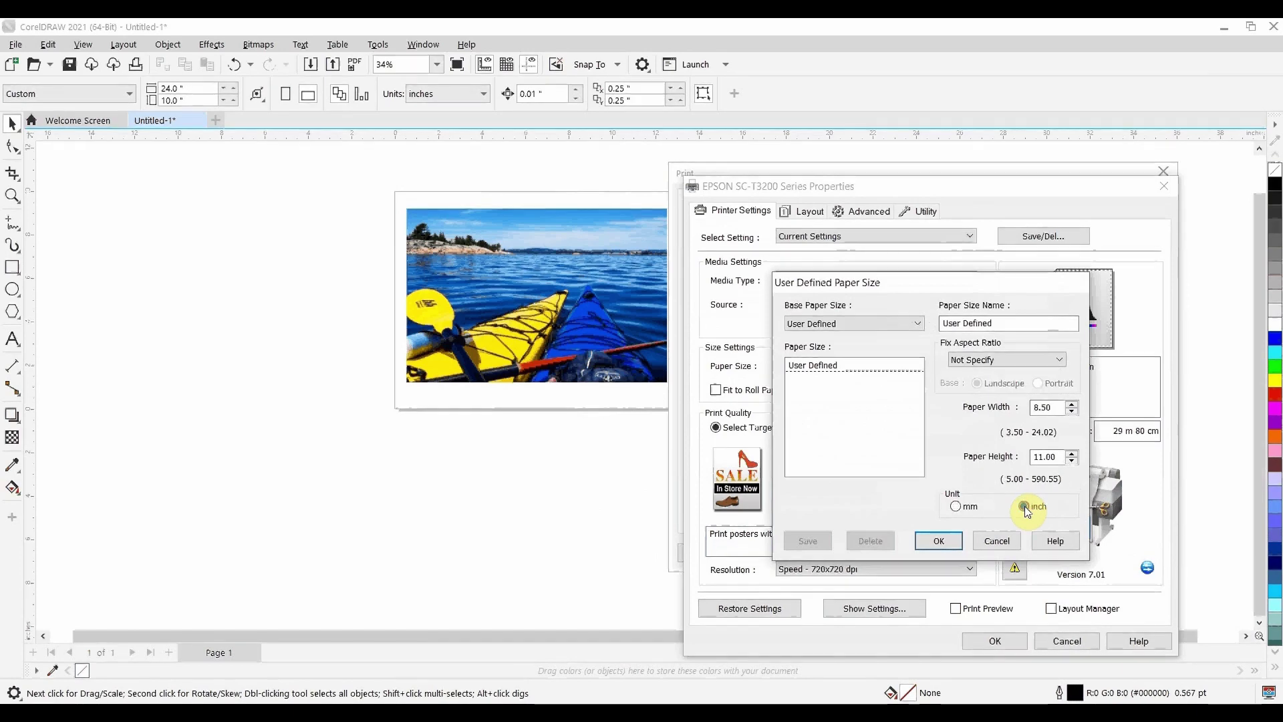
double_click(1043, 408)
text(24)
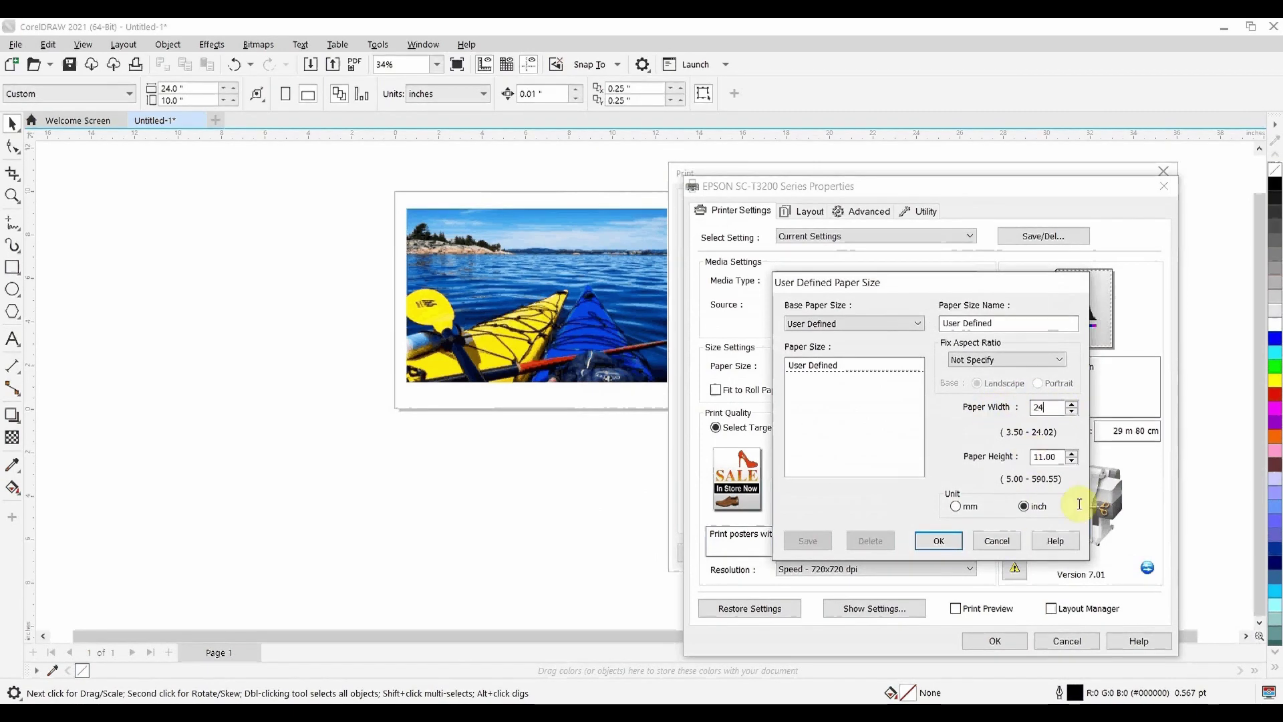
double_click(1045, 456)
text(10)
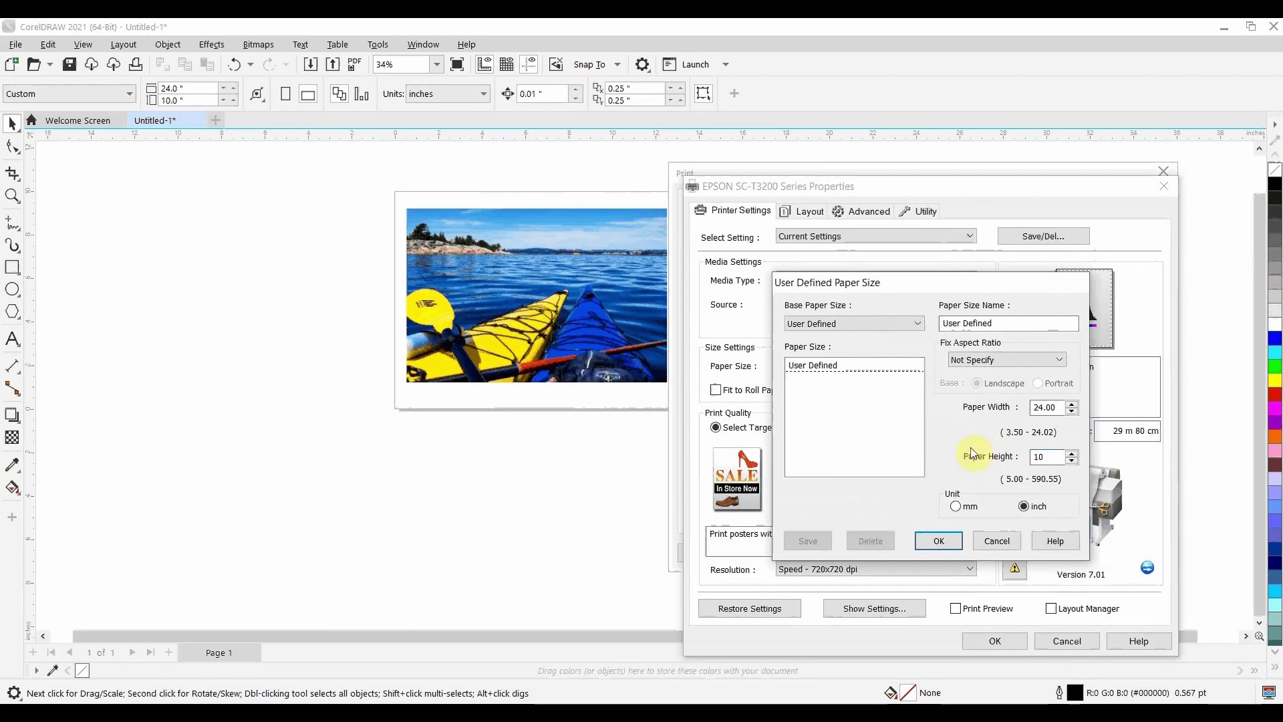
click(939, 541)
click(852, 428)
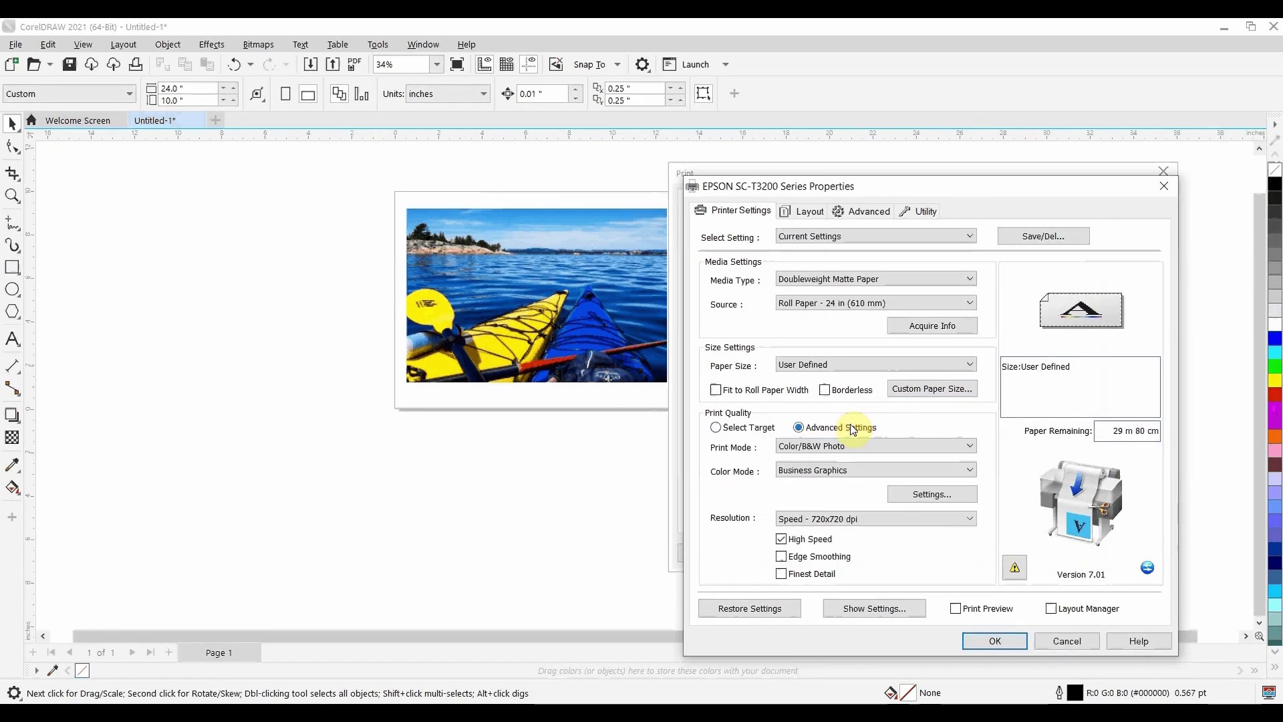
- Set Color Mode to EPSON Standard (sRGB) and slightly brighten the colours in its Settings
click(848, 469)
click(851, 485)
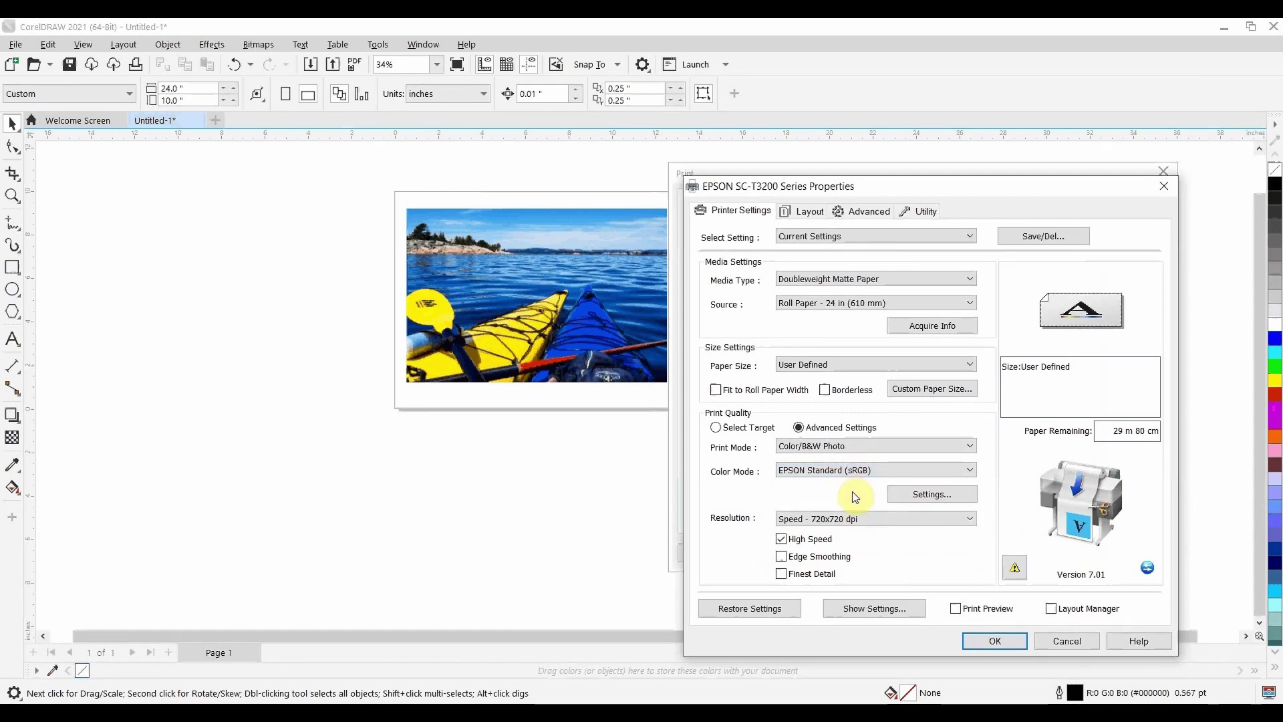
click(916, 496)
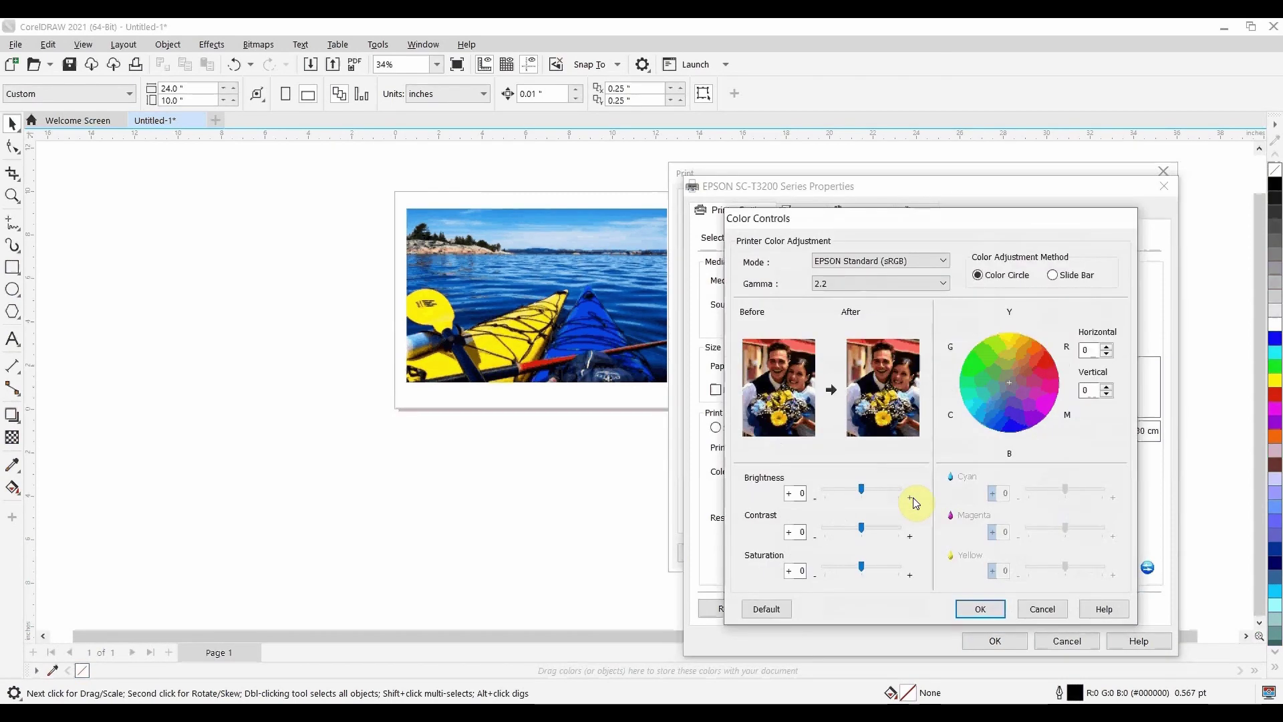
mouse_move(861, 489)
mouse_down()
mouse_move(877, 488)
mouse_move(861, 491)
mouse_move(874, 530)
mouse_move(861, 529)
mouse_up()
click(980, 608)
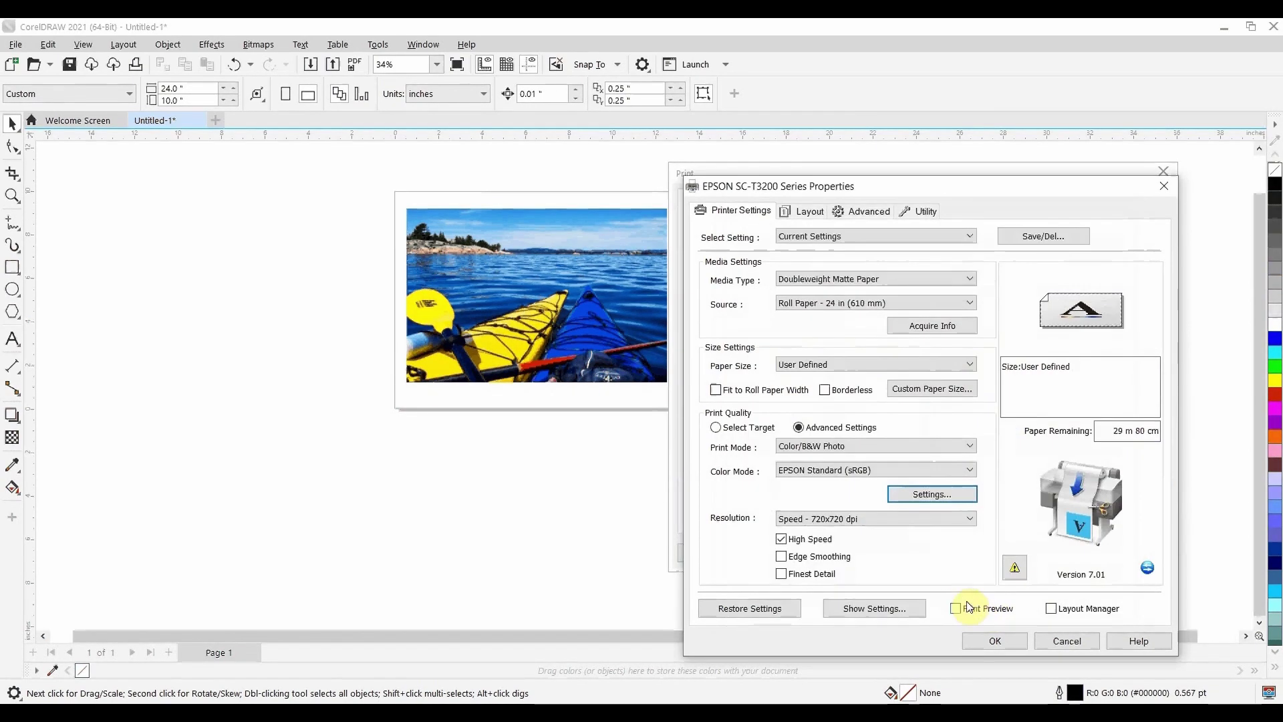
- Set Resolution via Quality Options to level 5, Max Quality 720x1440 dpi
click(875, 519)
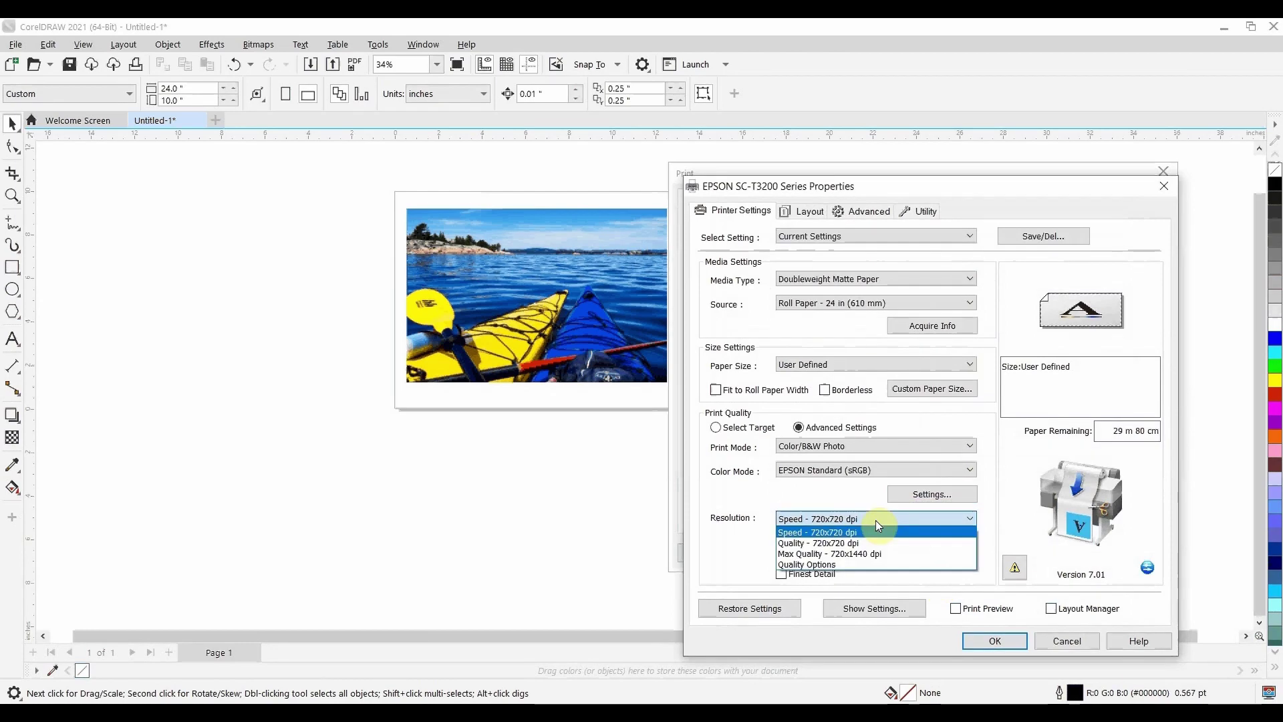
click(883, 565)
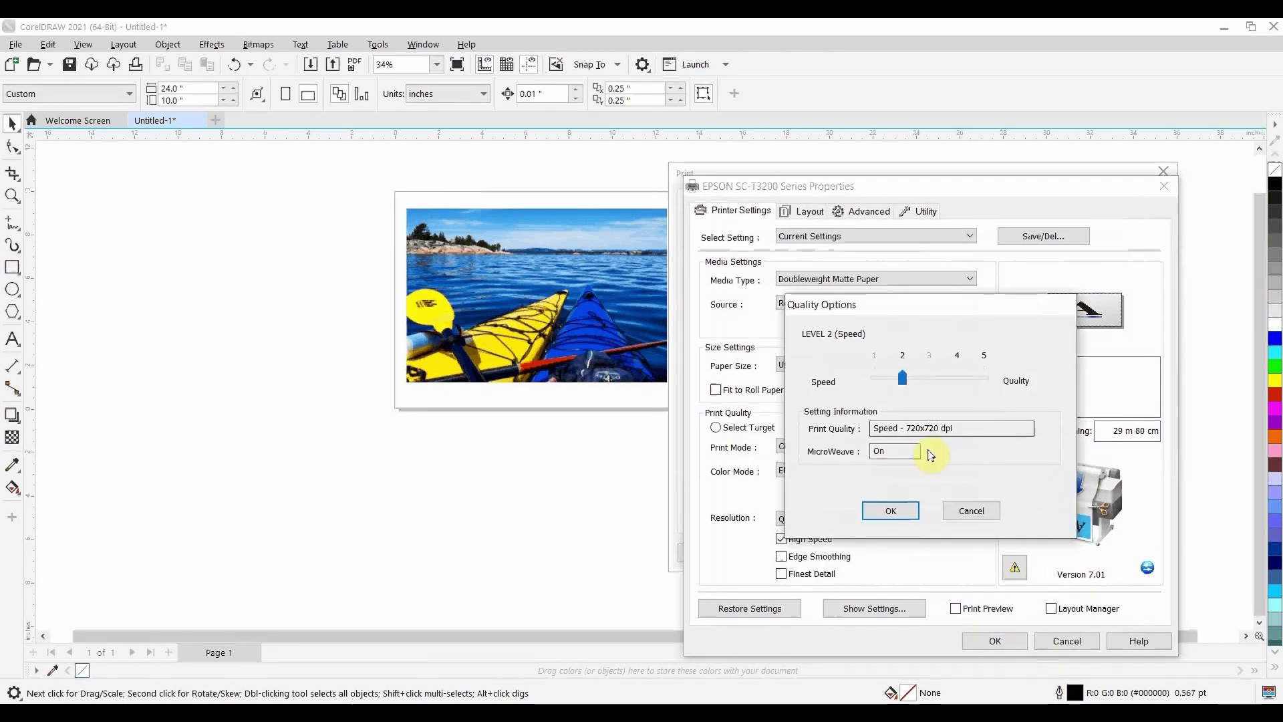
drag(904, 382, 984, 380)
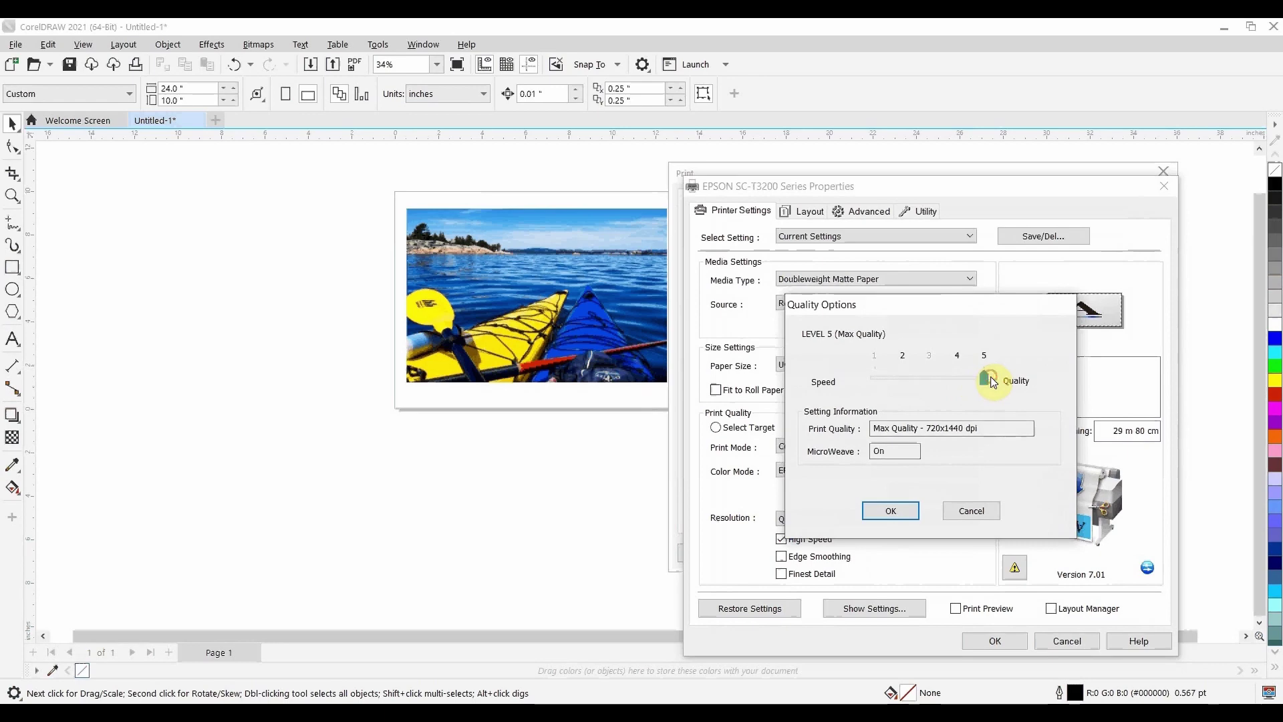
click(913, 512)
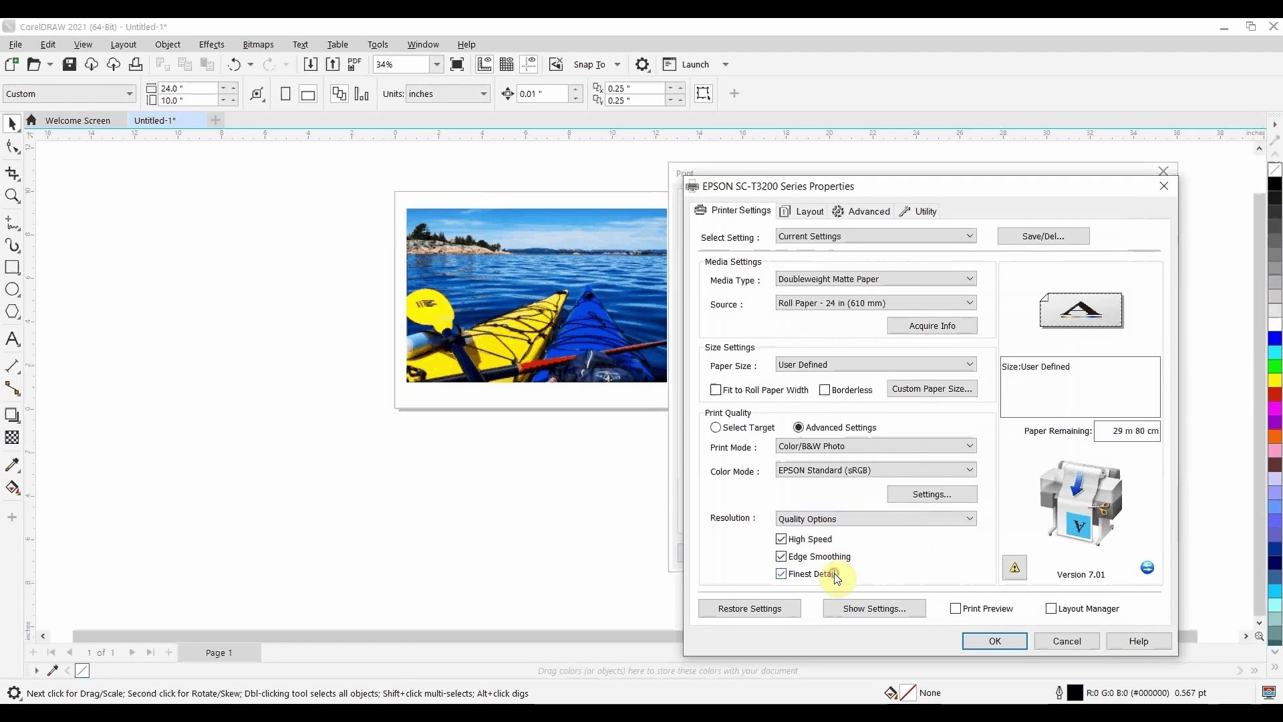
- Turn off Finest Detail and Edge Smoothing
click(816, 574)
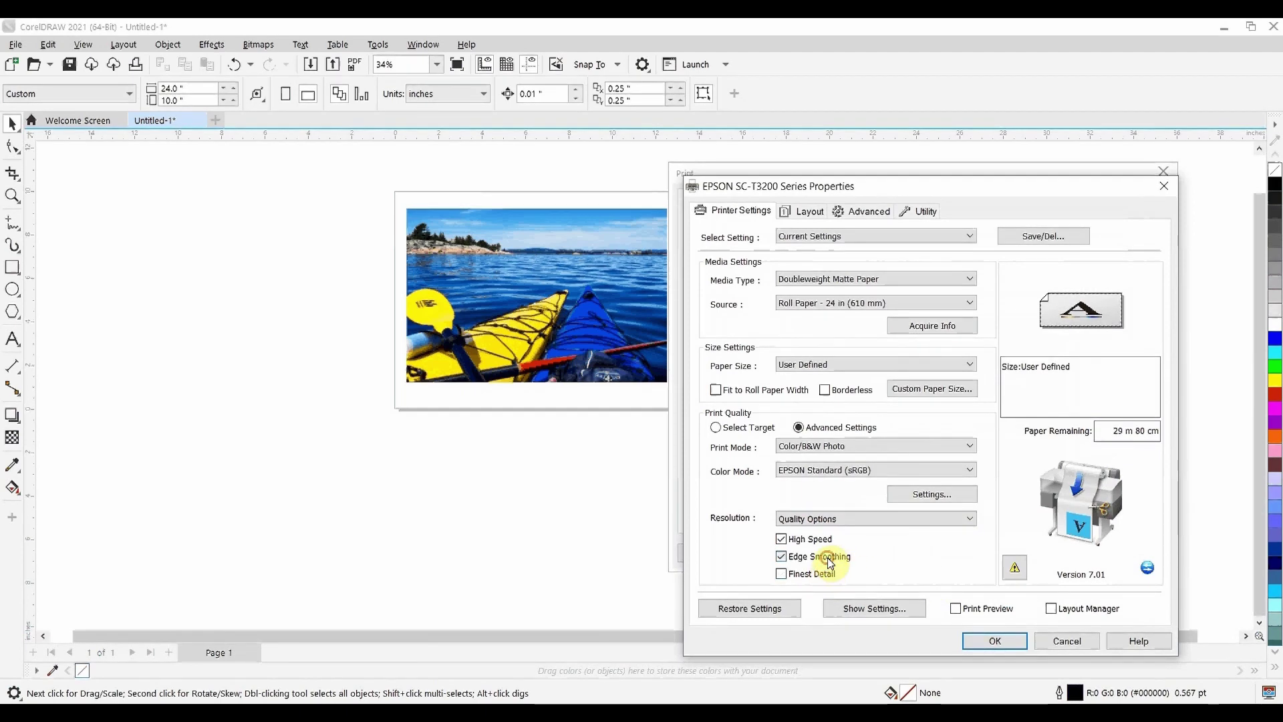
click(826, 557)
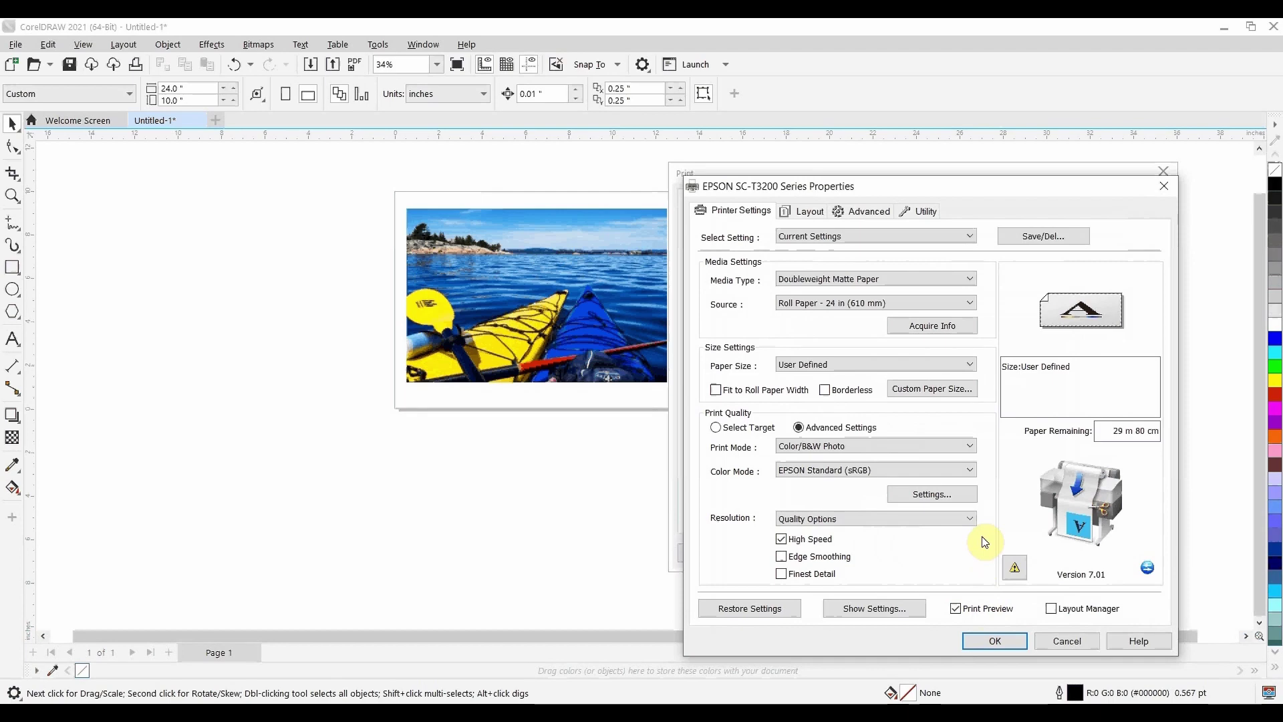
- Review the Advanced roll paper options and confirm the Epson printer properties with OK
click(862, 213)
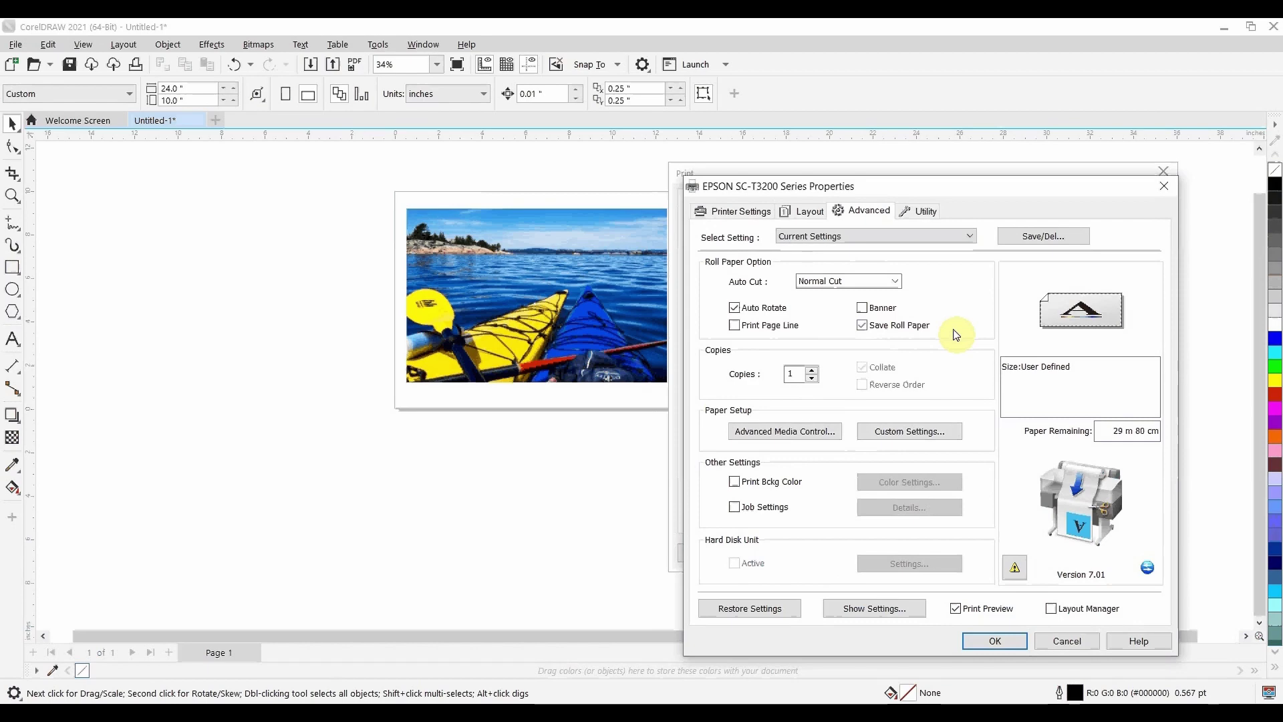
click(1006, 639)
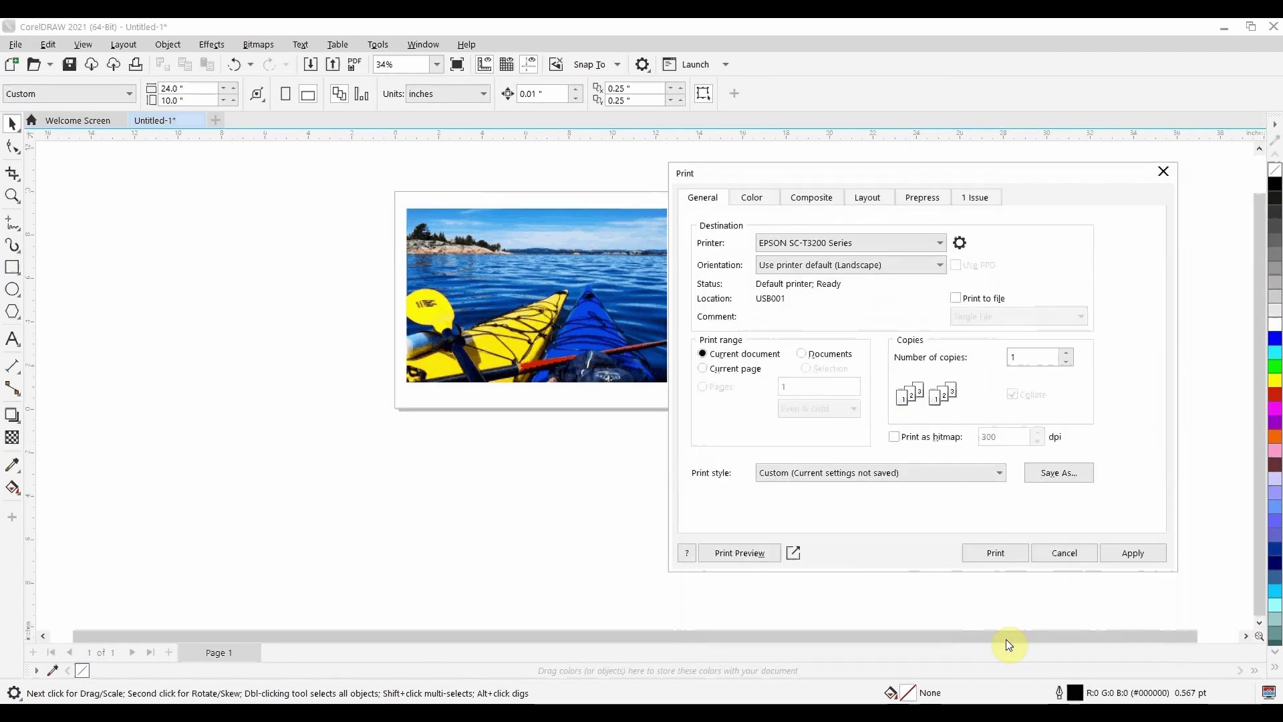
- Start the print job and send the kayak page from the EPSON Print Preview to the printer
click(996, 556)
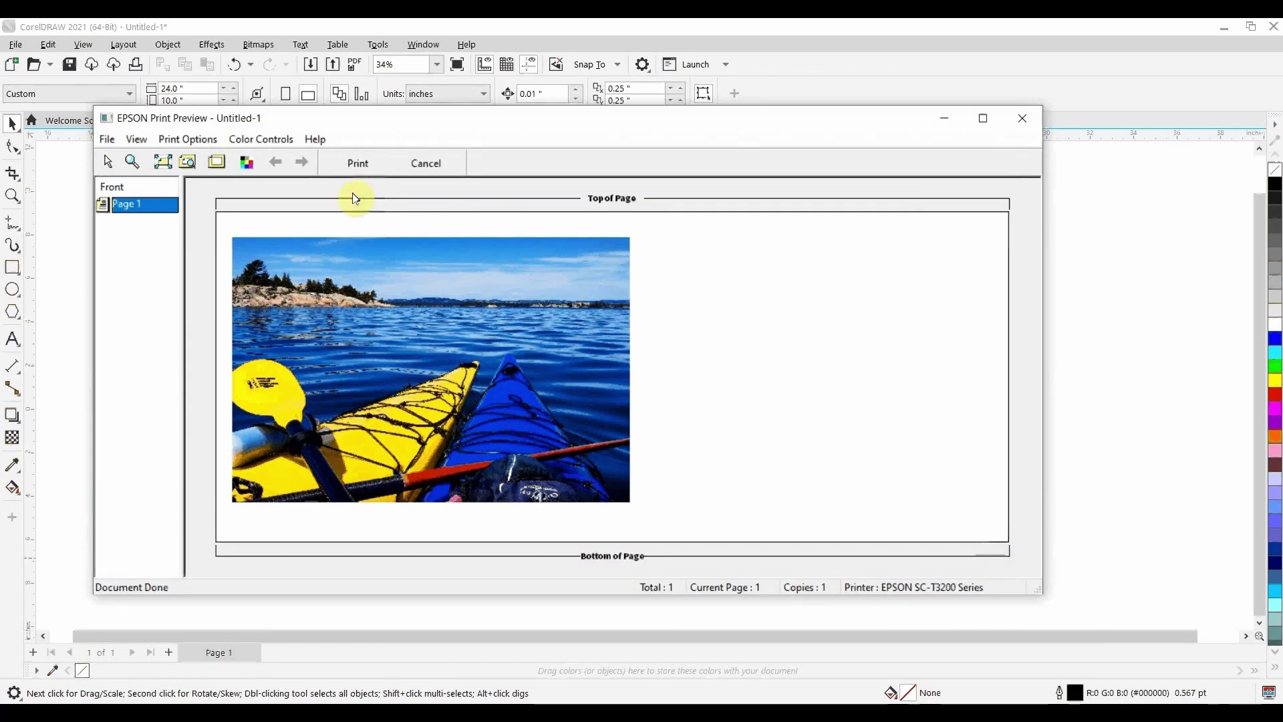
click(371, 169)
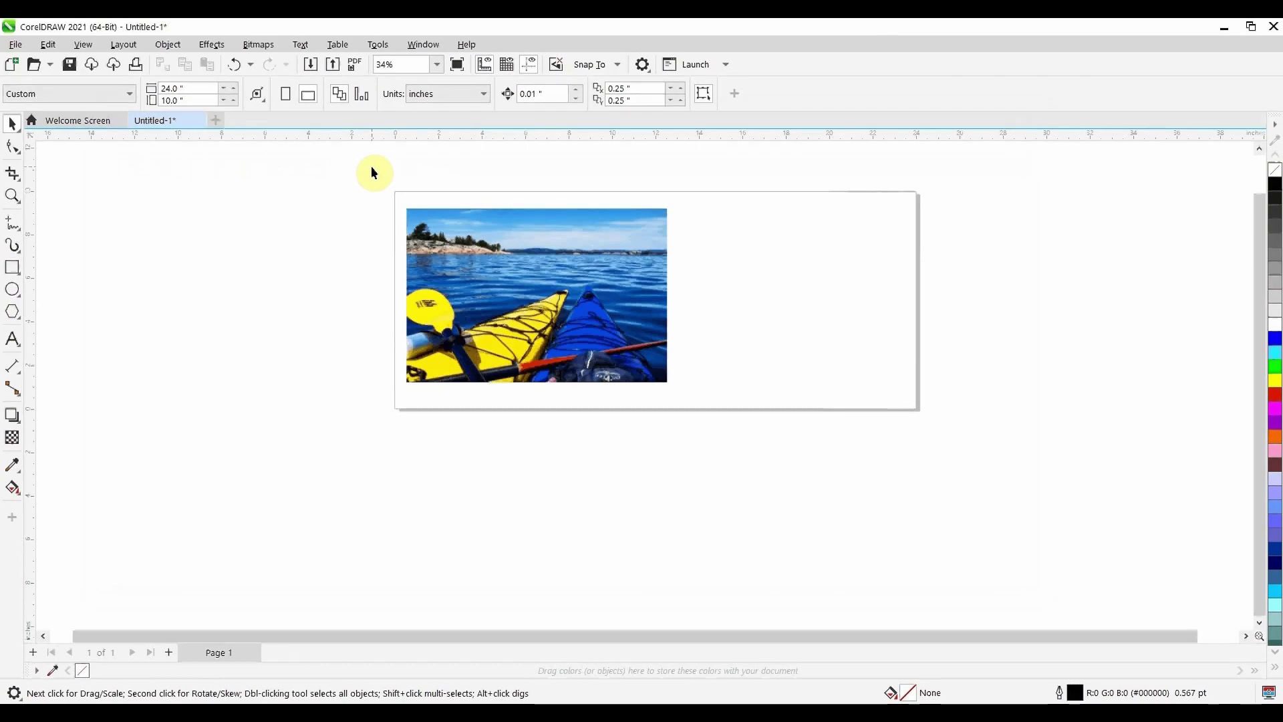